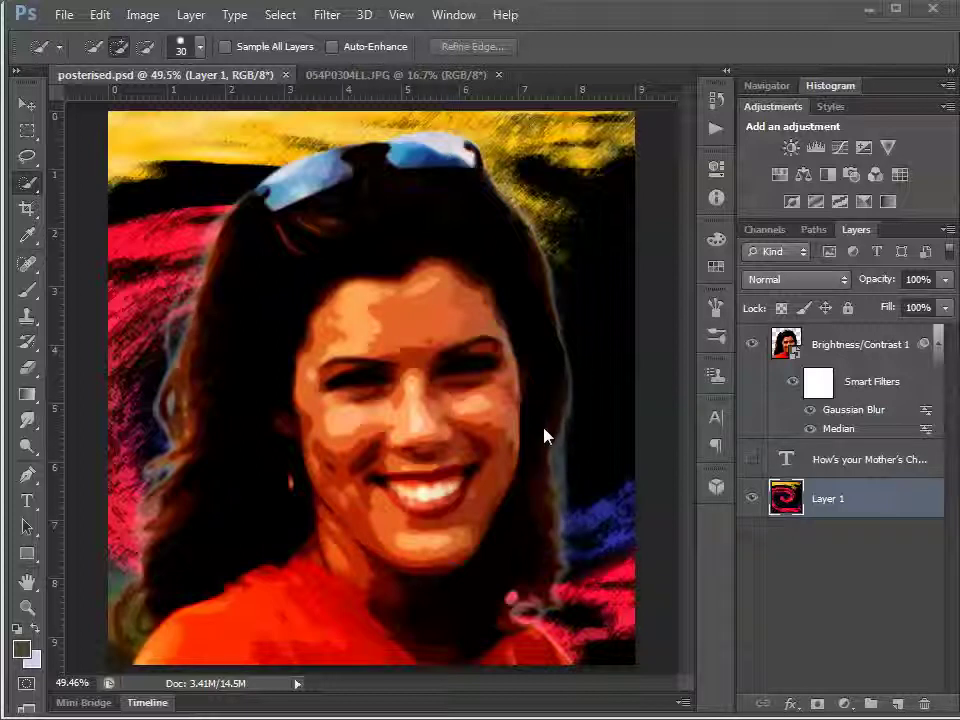
# Switch to the beach photo 054P0304LL.JPG and frame a crop around the woman's head and shoulders.
pyautogui.click(372, 76)
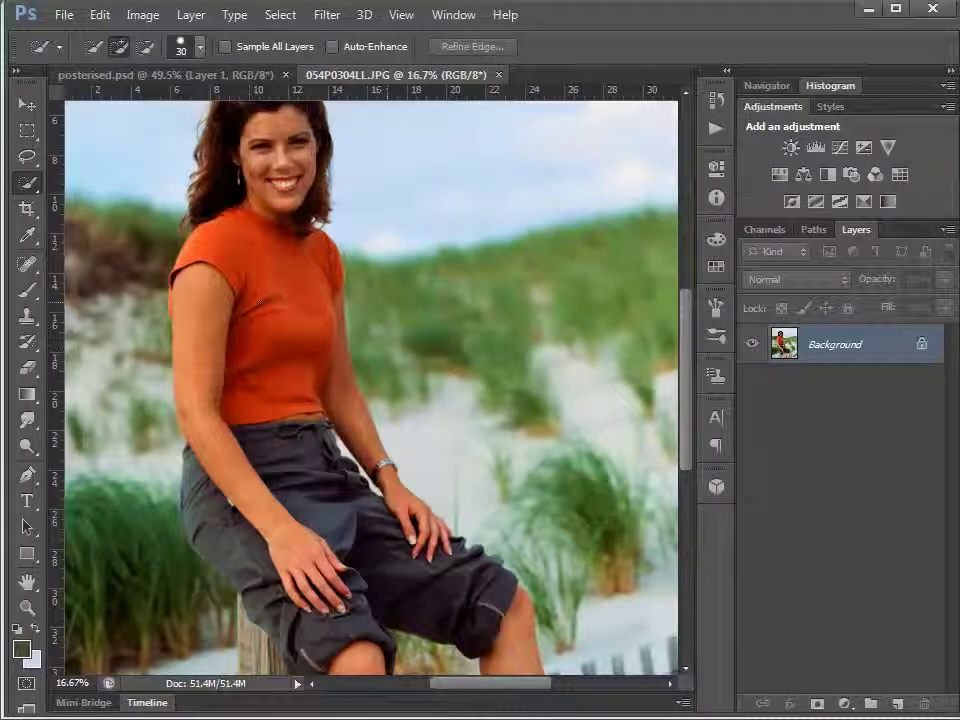
pyautogui.hotkey('ctrl', '0')
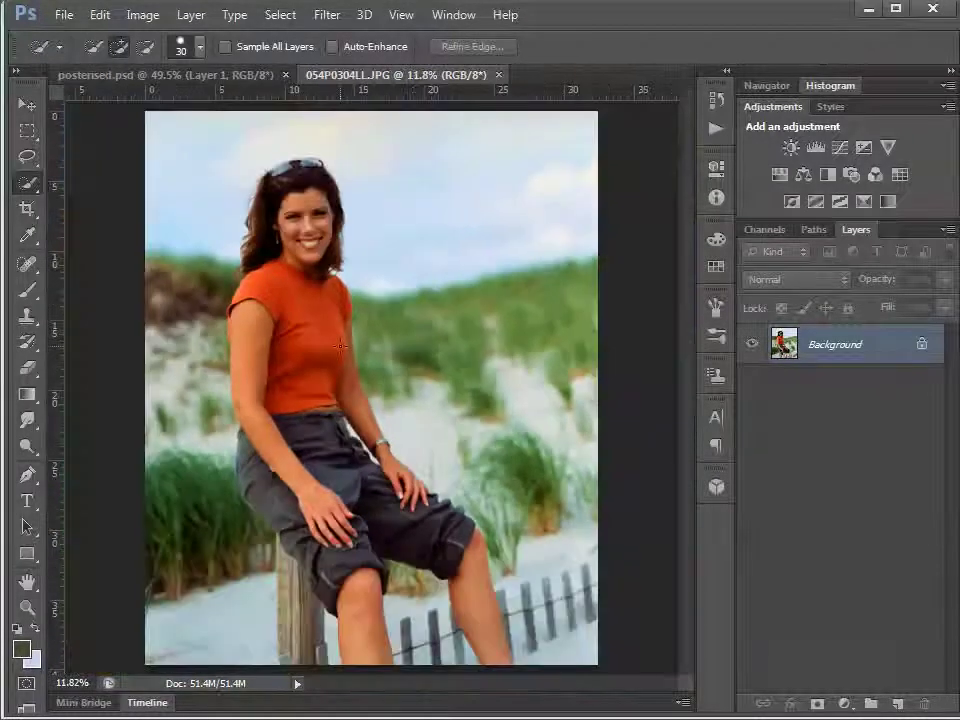
pyautogui.click(27, 208)
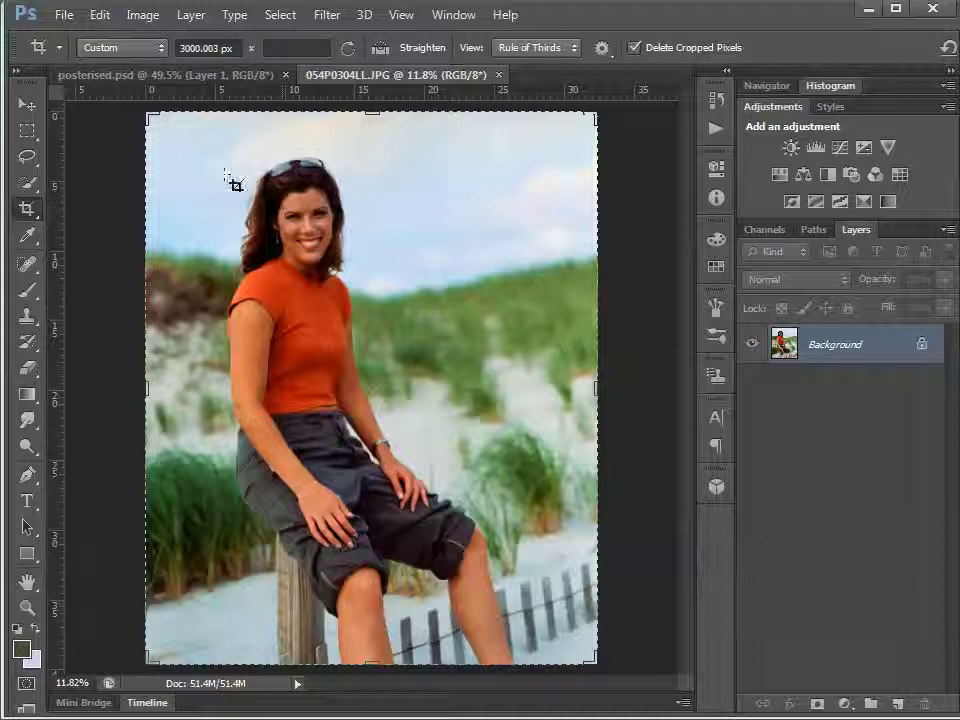
pyautogui.click(146, 76)
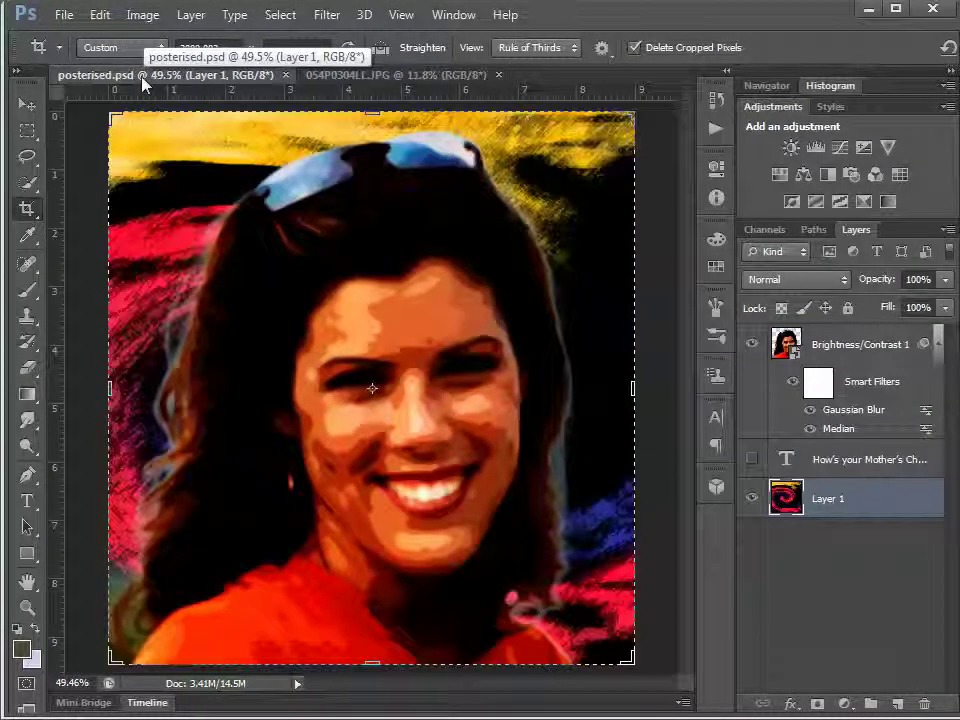
pyautogui.click(360, 75)
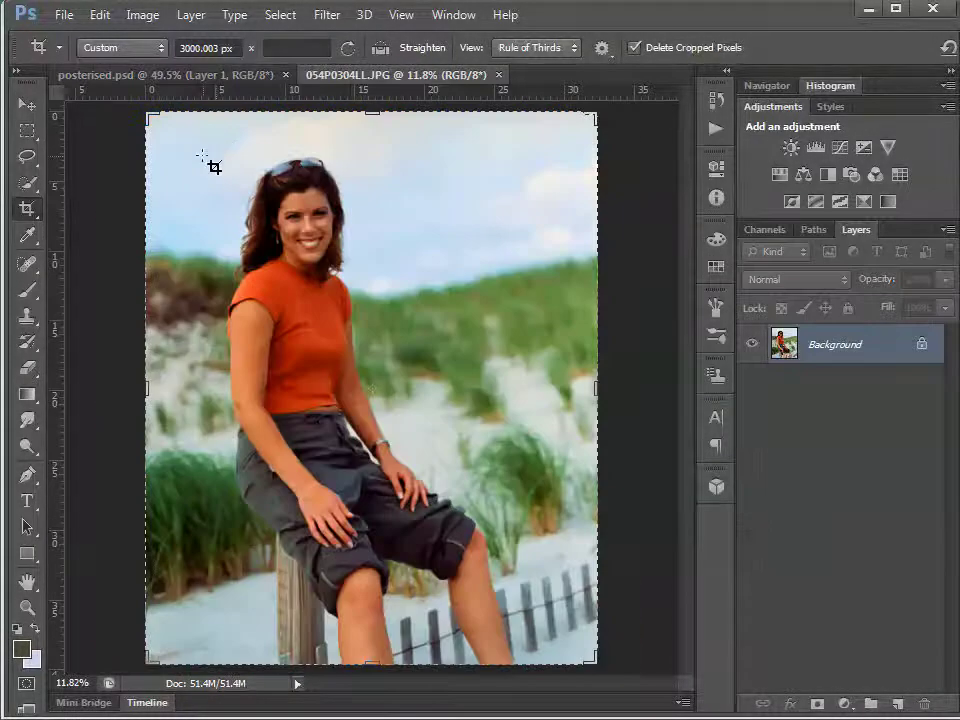
pyautogui.moveTo(147, 116); pyautogui.dragTo(182, 133)
pyautogui.moveTo(555, 643); pyautogui.dragTo(437, 453)
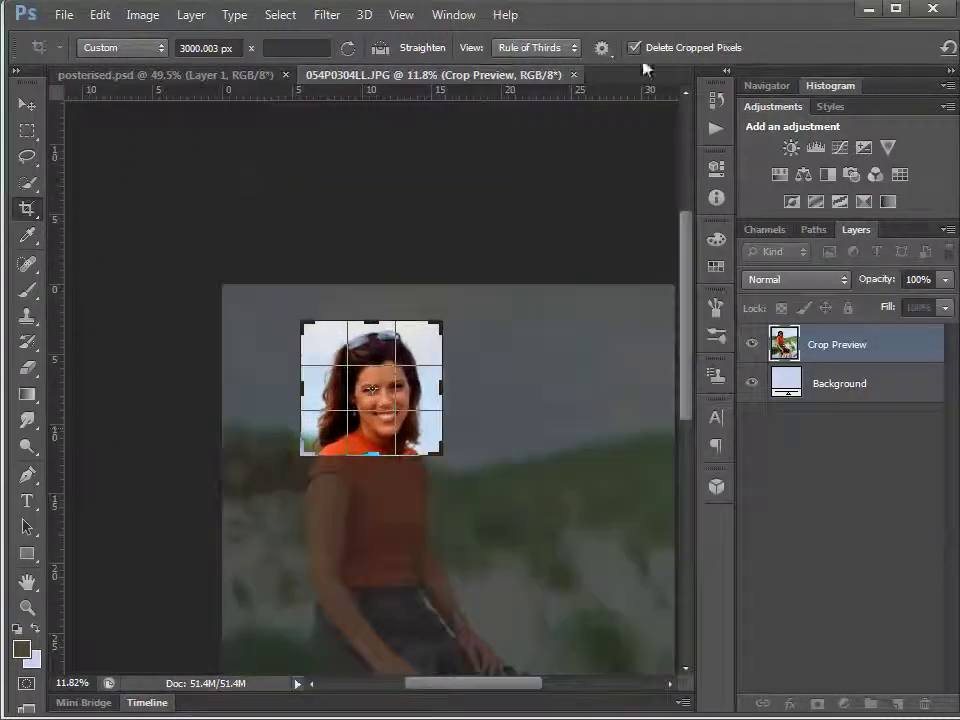
# Fine-tune the crop frame's upper and lower edges and apply the crop with Delete Cropped Pixels enabled.
pyautogui.click(633, 48)
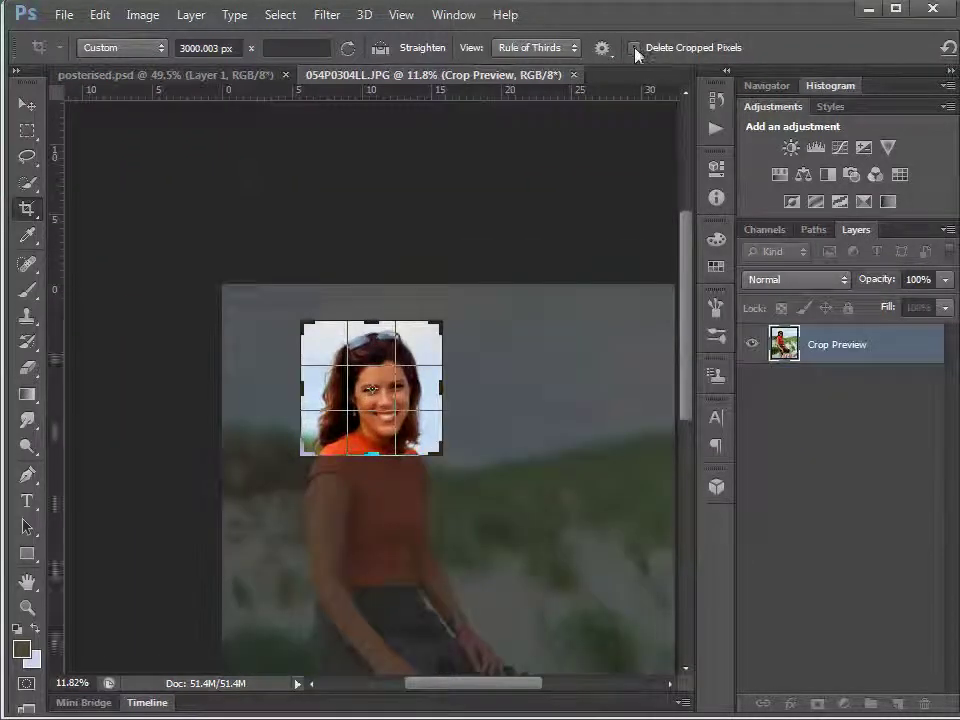
pyautogui.click(634, 48)
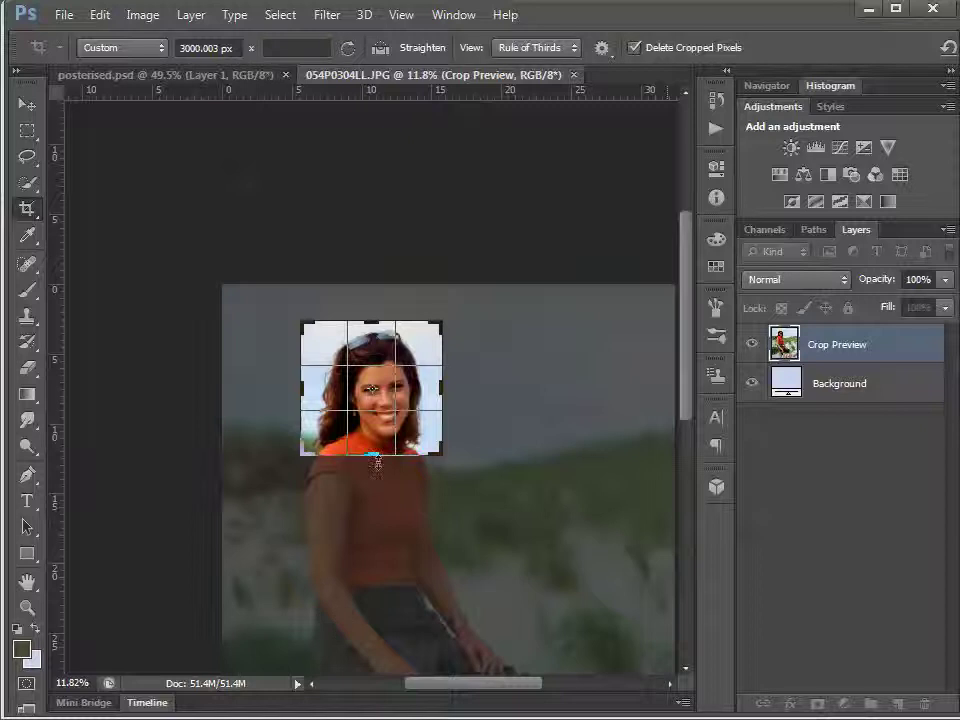
pyautogui.moveTo(375, 457); pyautogui.dragTo(373, 459)
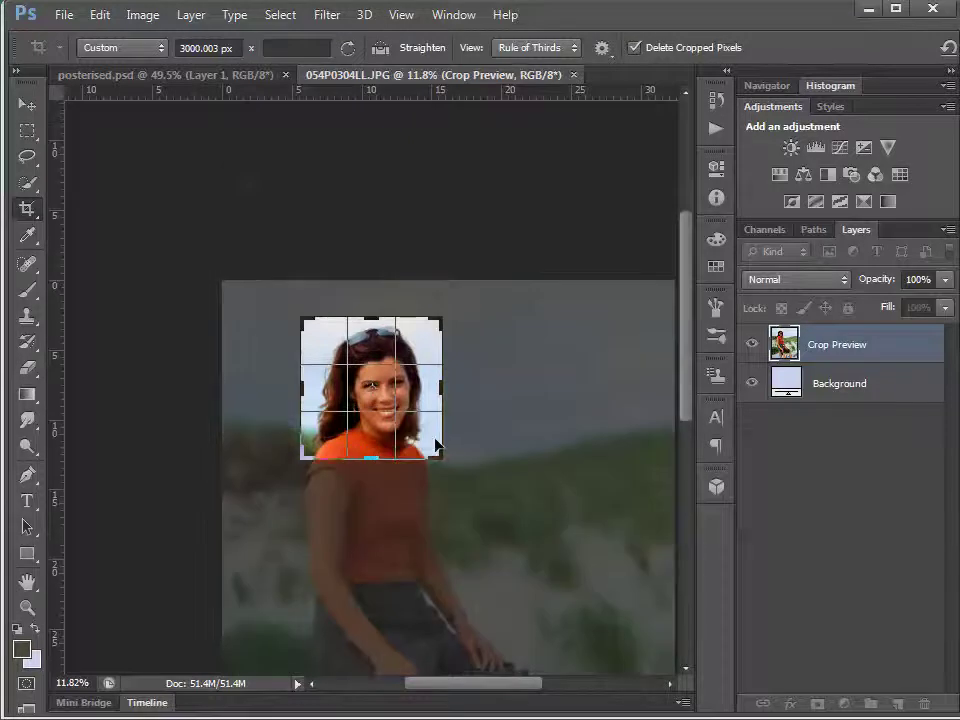
pyautogui.moveTo(372, 316); pyautogui.dragTo(371, 320)
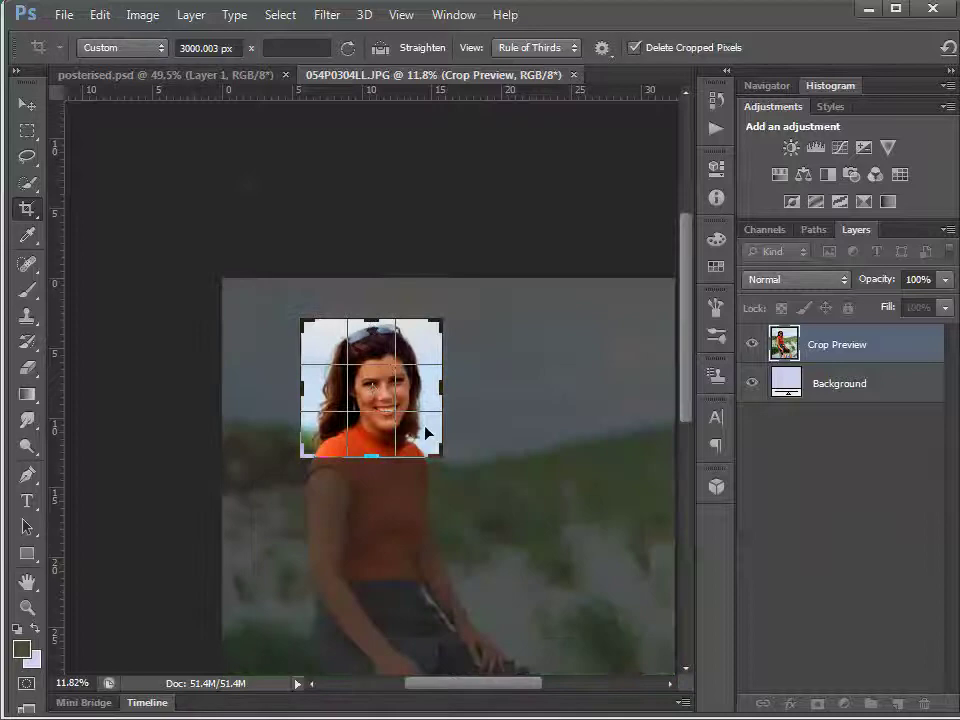
pyautogui.press('Return')
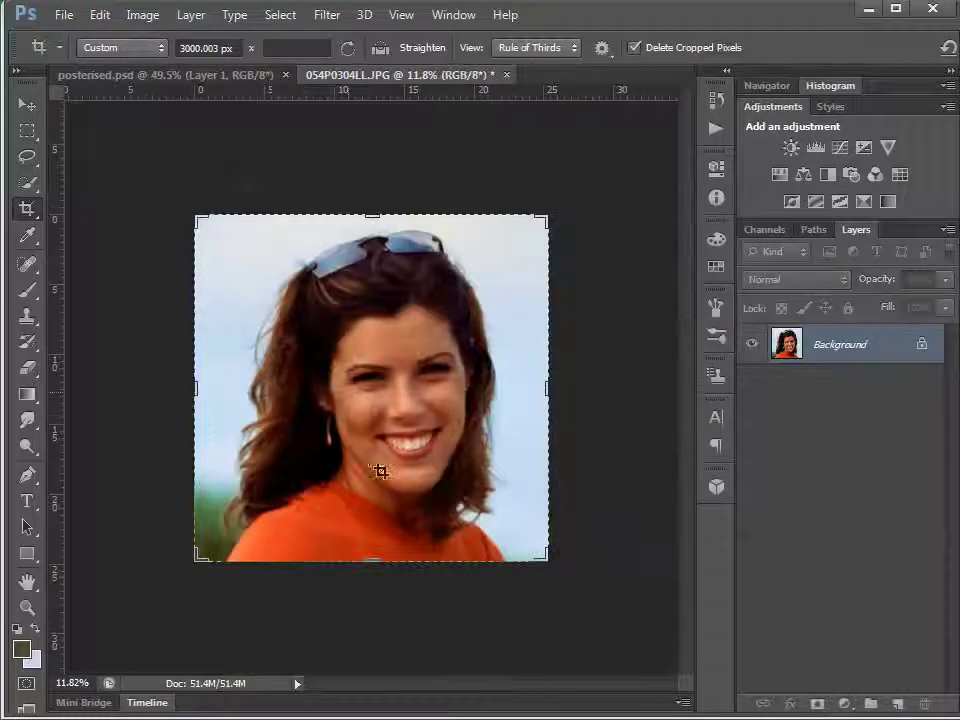
pyautogui.keyDown('ctrl'); pyautogui.click(348, 392); pyautogui.keyUp('ctrl')
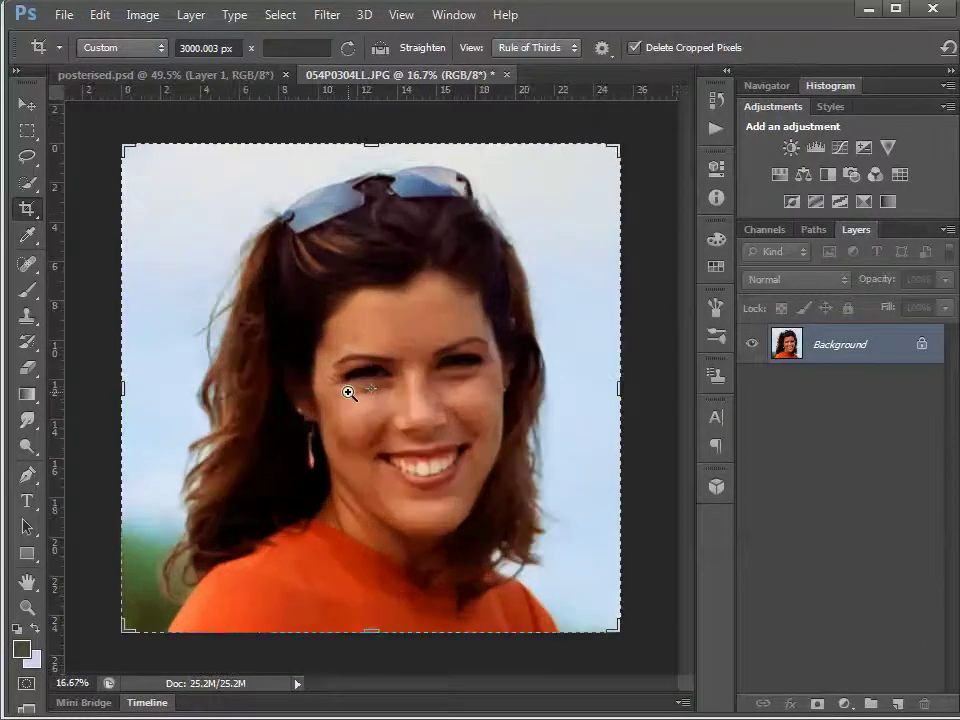
# Select the woman, including her hair, sunglasses, face and orange top, with the Quick Selection tool.
pyautogui.click(27, 184)
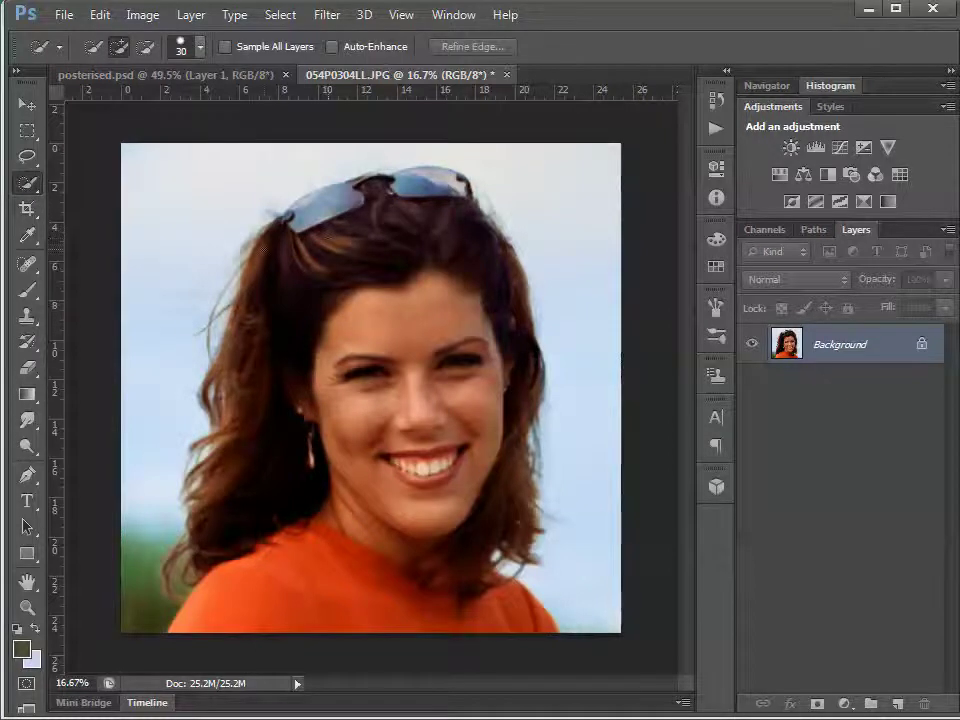
pyautogui.moveTo(270, 260)
pyautogui.mouseDown()
pyautogui.moveTo(240, 362)
pyautogui.moveTo(222, 355)
pyautogui.moveTo(224, 338)
pyautogui.moveTo(232, 504)
pyautogui.moveTo(306, 589)
pyautogui.mouseUp()
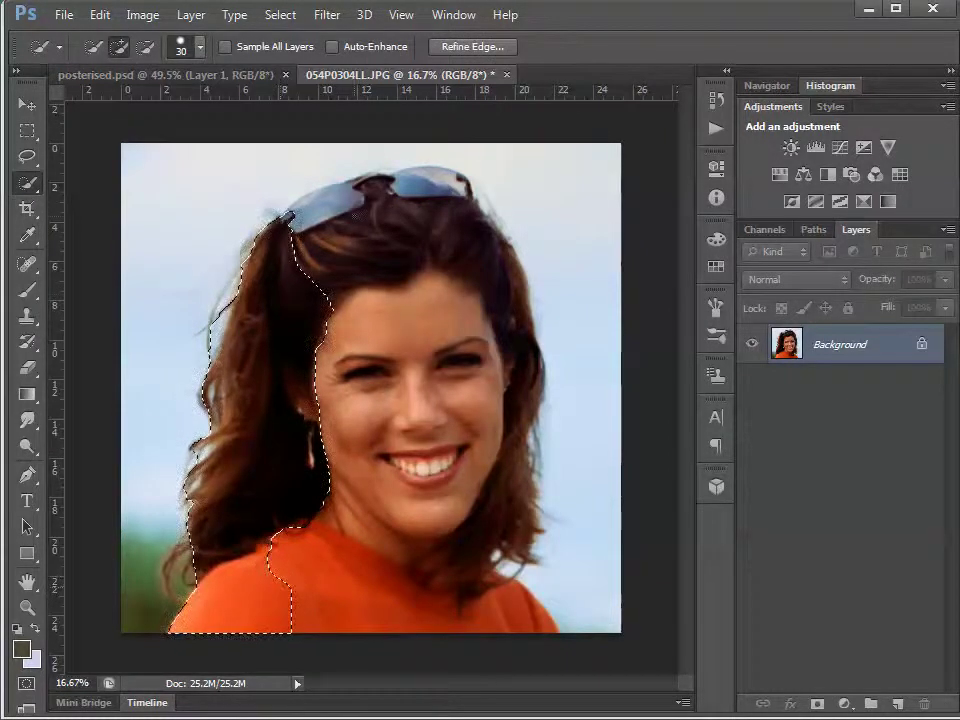
pyautogui.moveTo(333, 196); pyautogui.dragTo(368, 251)
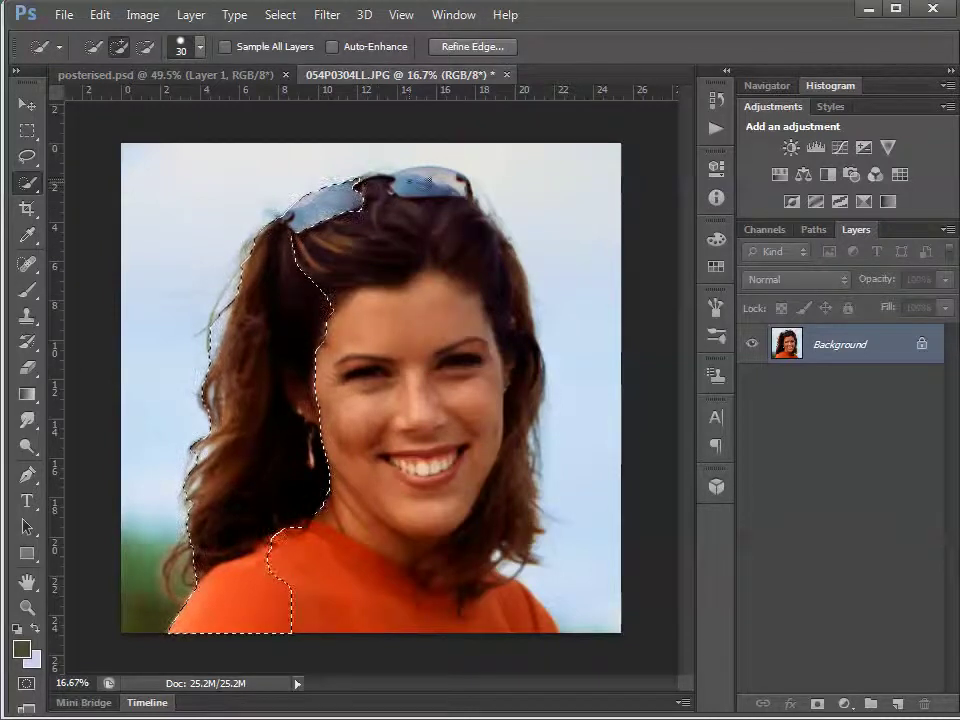
pyautogui.moveTo(400, 190)
pyautogui.mouseDown()
pyautogui.moveTo(429, 189)
pyautogui.moveTo(490, 320)
pyautogui.mouseUp()
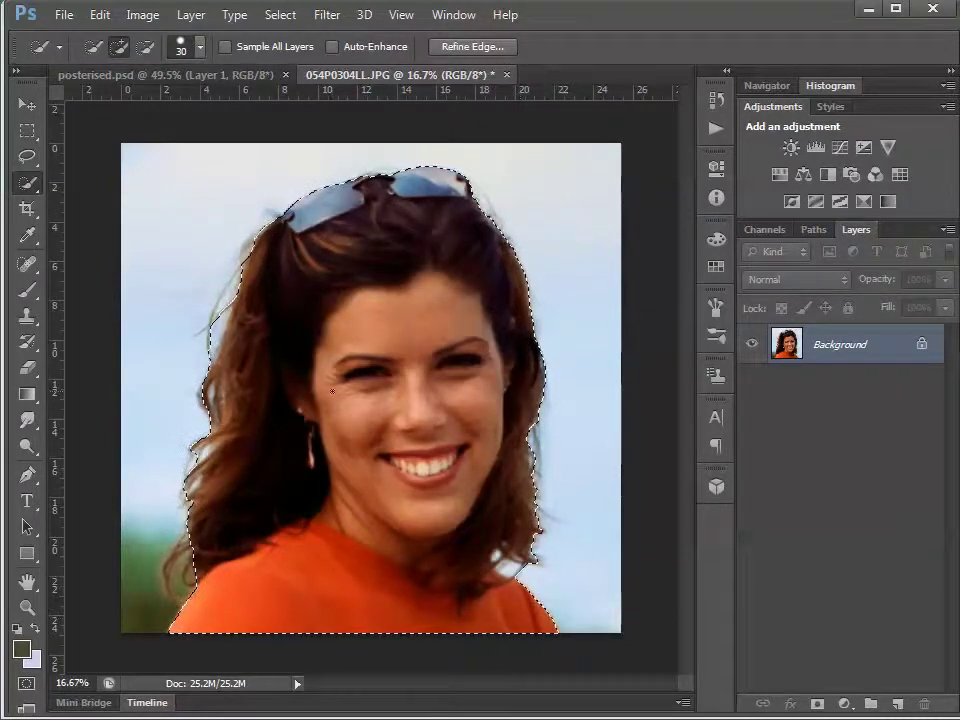
# Refine the selection's edge with Smart Radius at 4.2 px, Smooth 8 and Feather 0.7 px.
pyautogui.click(469, 47)
pyautogui.click(663, 286)
pyautogui.moveTo(662, 307); pyautogui.dragTo(686, 312)
pyautogui.moveTo(664, 373)
pyautogui.mouseDown()
pyautogui.moveTo(666, 402)
pyautogui.moveTo(665, 394)
pyautogui.mouseUp()
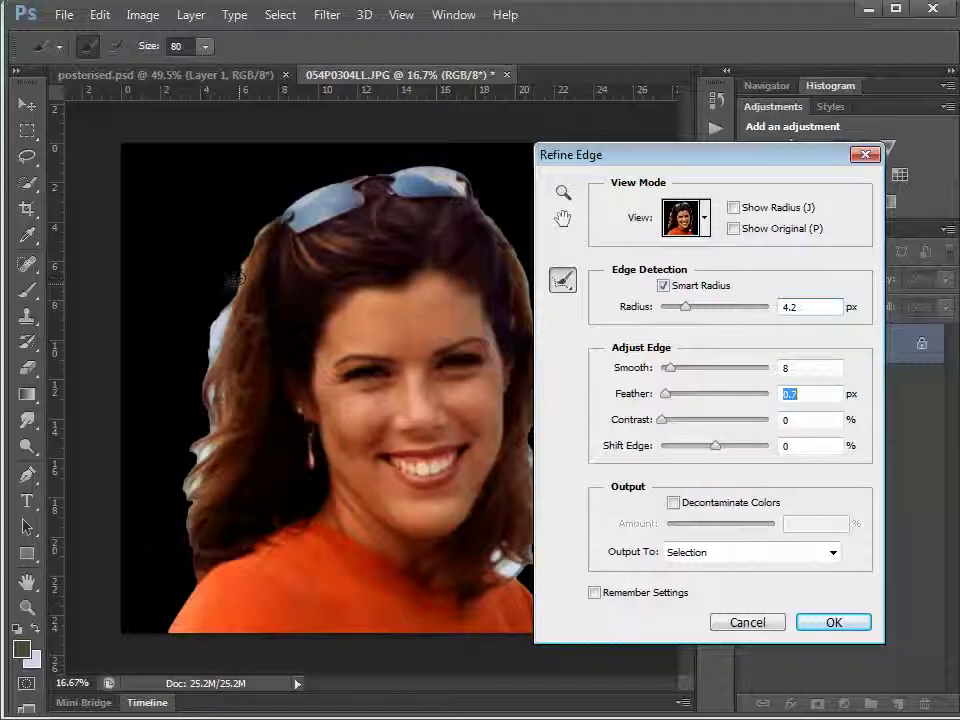
# Enlarge the refine radius brush to 125 and paint along the hair edges on both sides of the head.
pyautogui.press(']')
pyautogui.press(']')
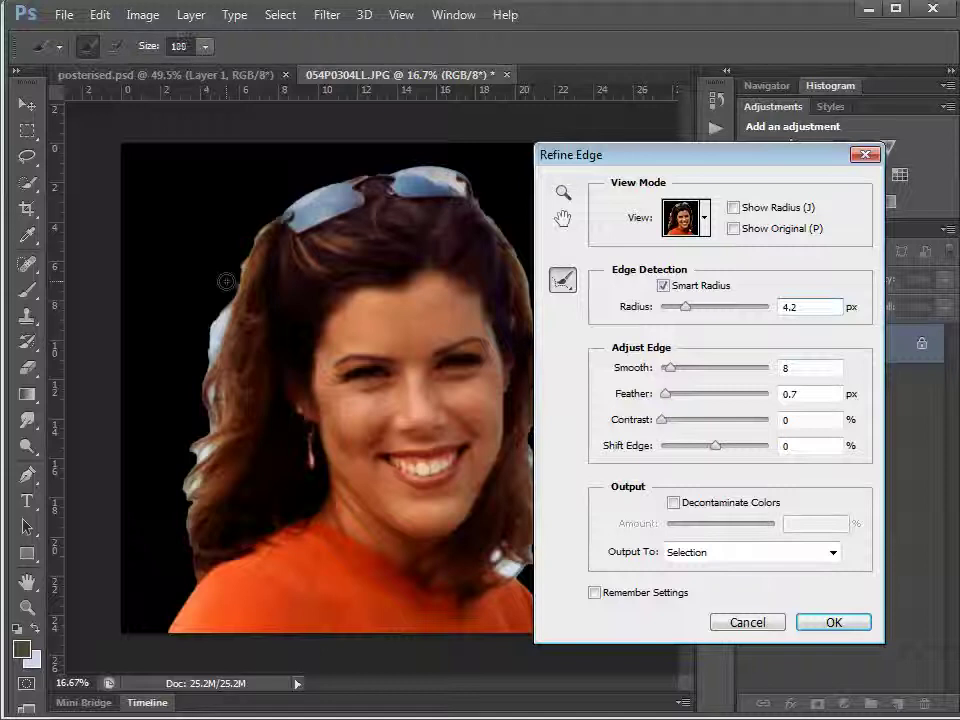
pyautogui.press(']')
pyautogui.moveTo(196, 174)
pyautogui.mouseDown()
pyautogui.moveTo(165, 245)
pyautogui.moveTo(227, 302)
pyautogui.moveTo(208, 349)
pyautogui.moveTo(200, 336)
pyautogui.moveTo(206, 423)
pyautogui.moveTo(176, 585)
pyautogui.mouseUp()
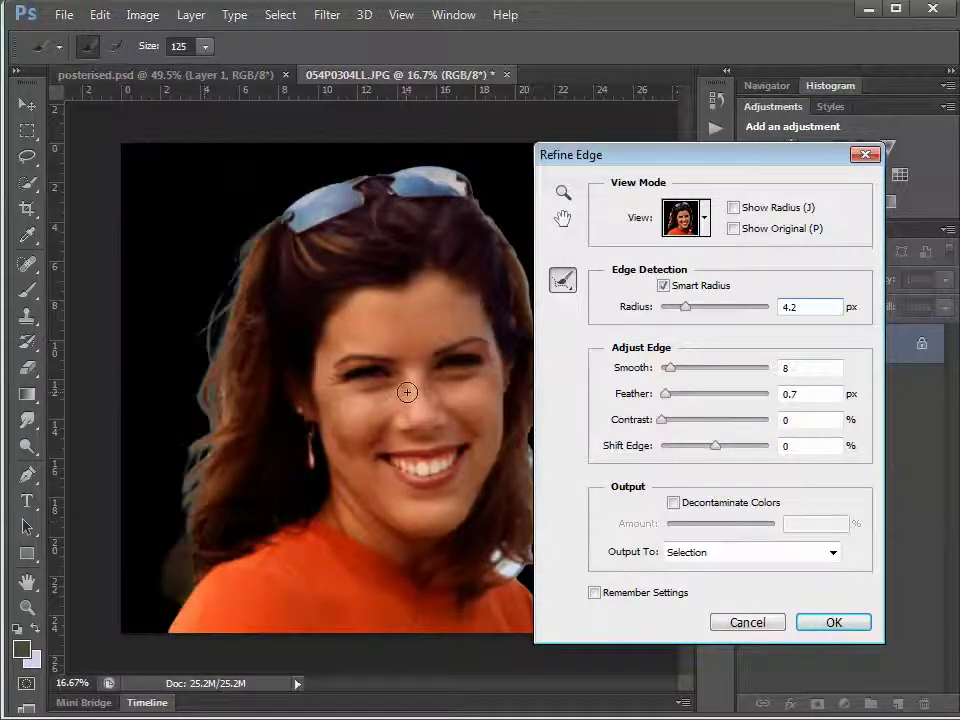
pyautogui.moveTo(630, 160); pyautogui.dragTo(688, 151)
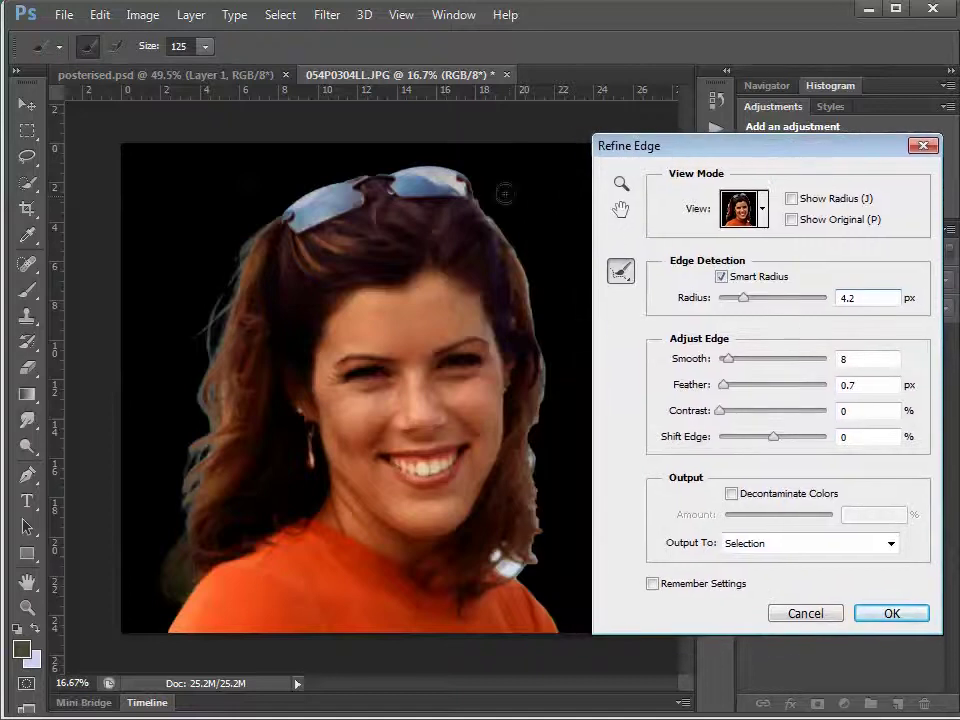
pyautogui.moveTo(492, 215)
pyautogui.mouseDown()
pyautogui.moveTo(519, 258)
pyautogui.moveTo(551, 377)
pyautogui.moveTo(536, 428)
pyautogui.moveTo(539, 509)
pyautogui.moveTo(533, 459)
pyautogui.moveTo(537, 421)
pyautogui.moveTo(538, 554)
pyautogui.moveTo(506, 564)
pyautogui.moveTo(538, 579)
pyautogui.mouseUp()
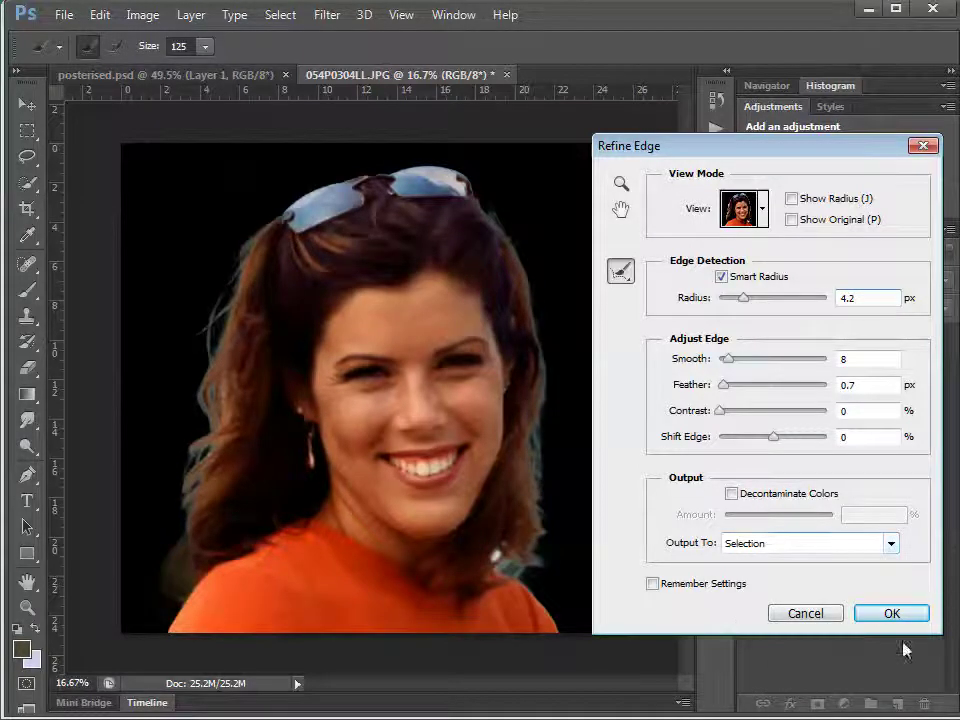
# Output the refined selection to a New Layer with Layer Mask and apply that mask to the layer.
pyautogui.click(890, 545)
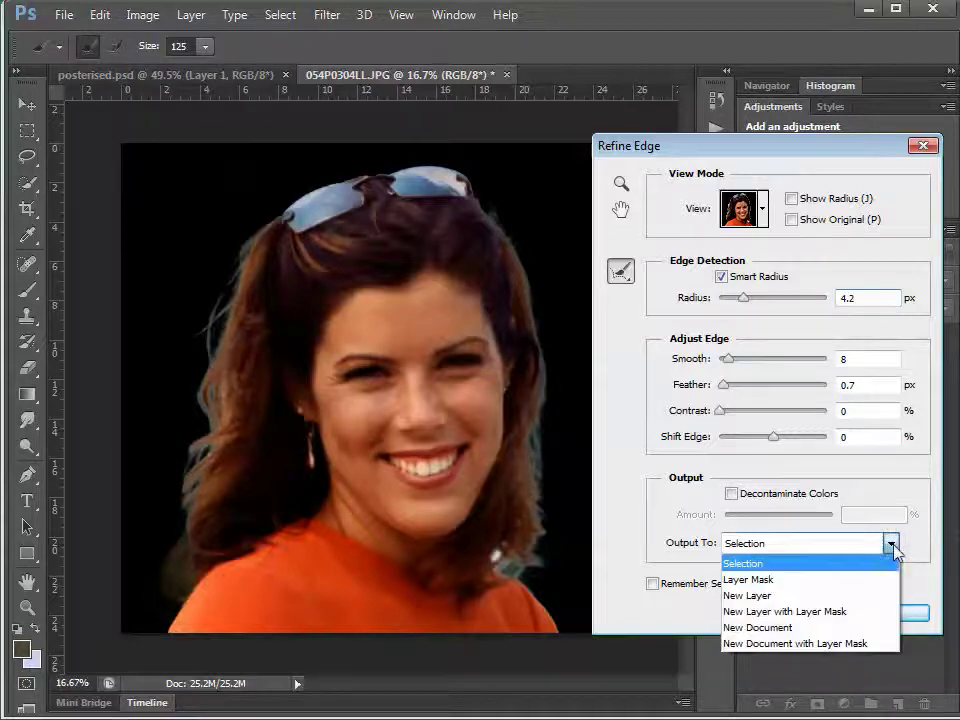
pyautogui.click(785, 612)
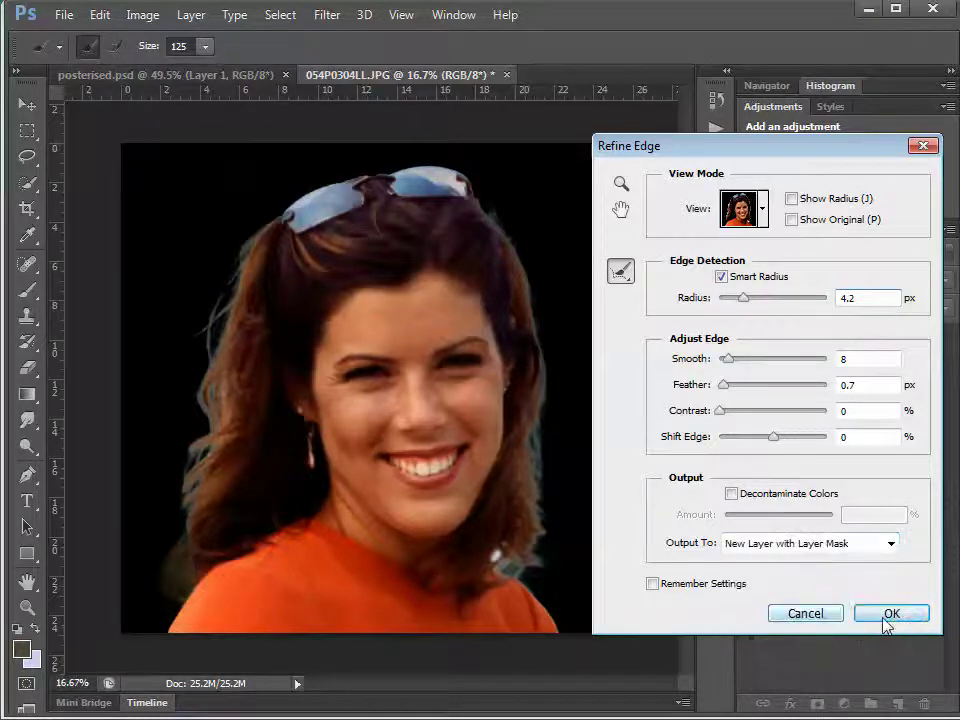
pyautogui.click(835, 615)
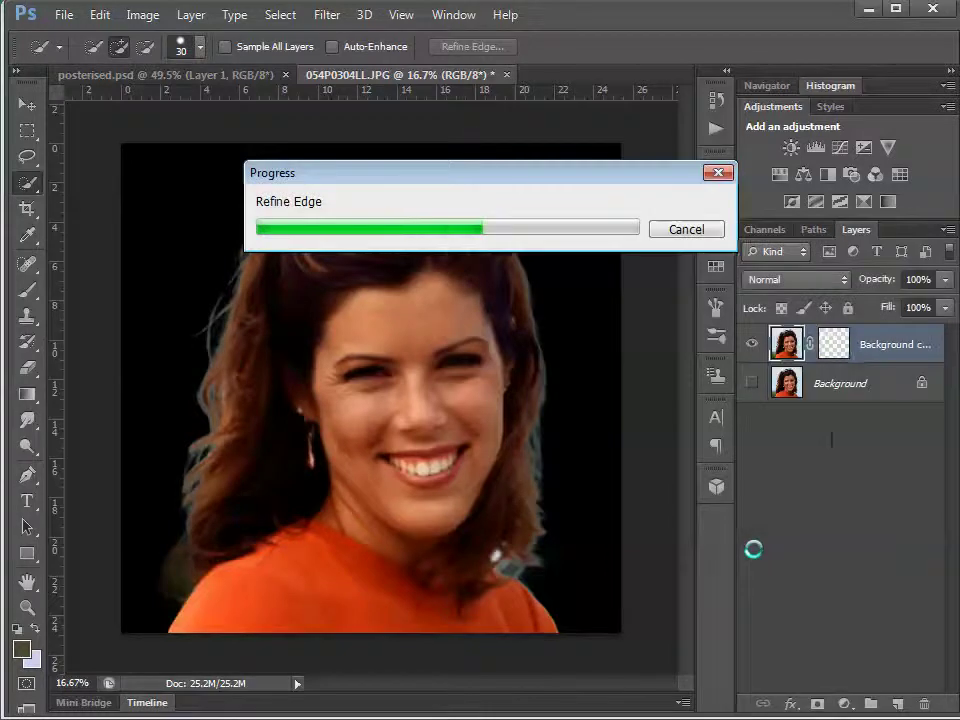
pyautogui.rightClick(831, 345)
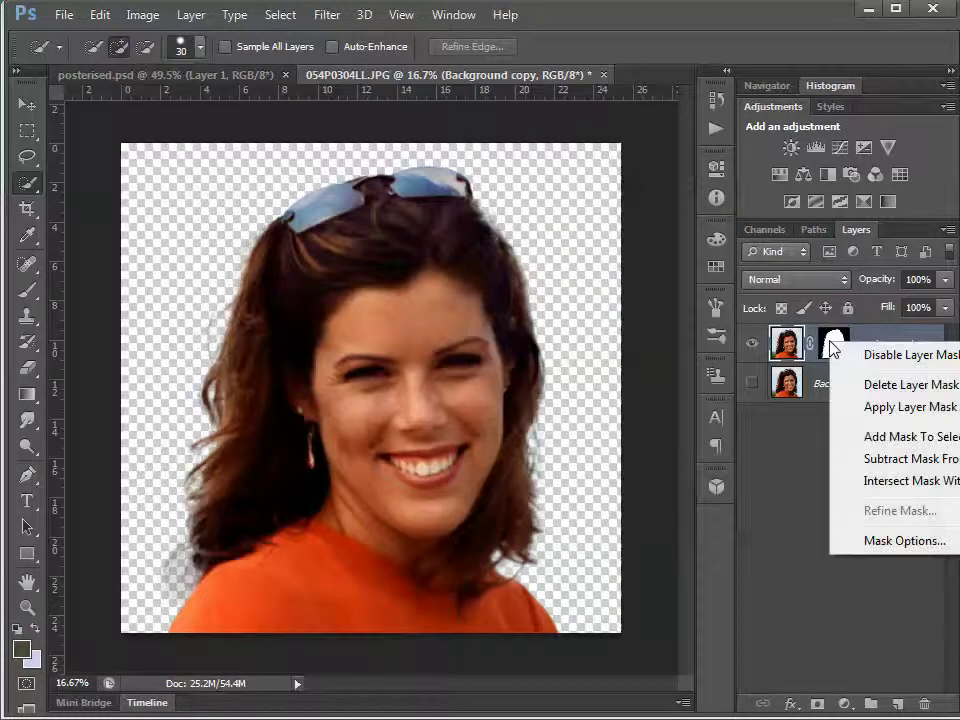
pyautogui.click(929, 414)
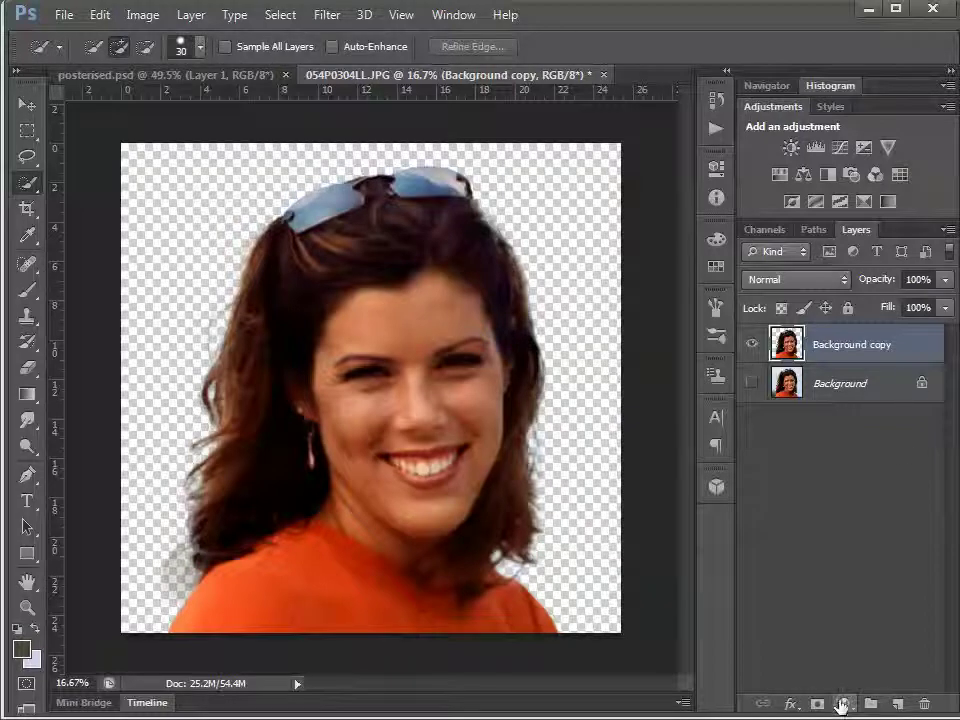
# Float the Layers panel and start a Posterize adjustment layer above the cut-out, named Posterize.
pyautogui.moveTo(862, 235); pyautogui.dragTo(698, 36)
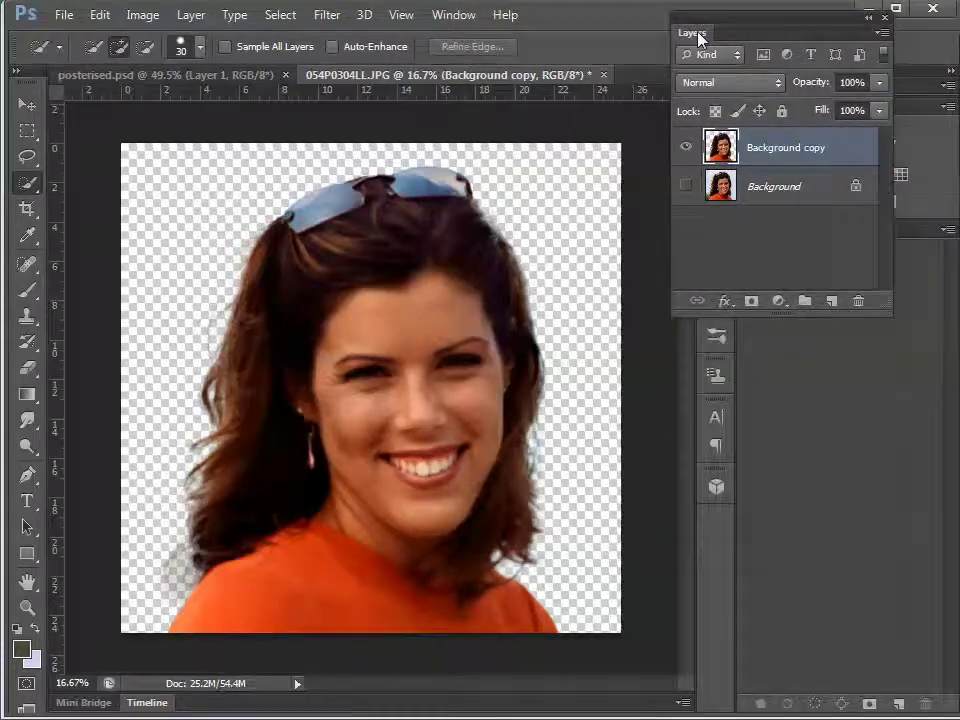
pyautogui.click(778, 302)
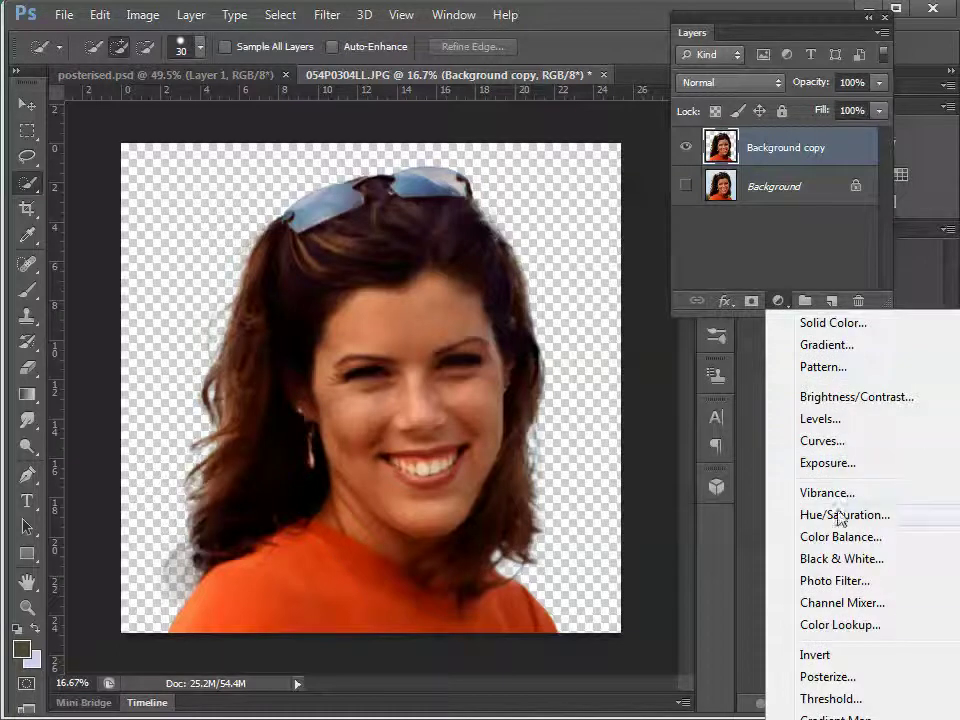
pyautogui.click(822, 679)
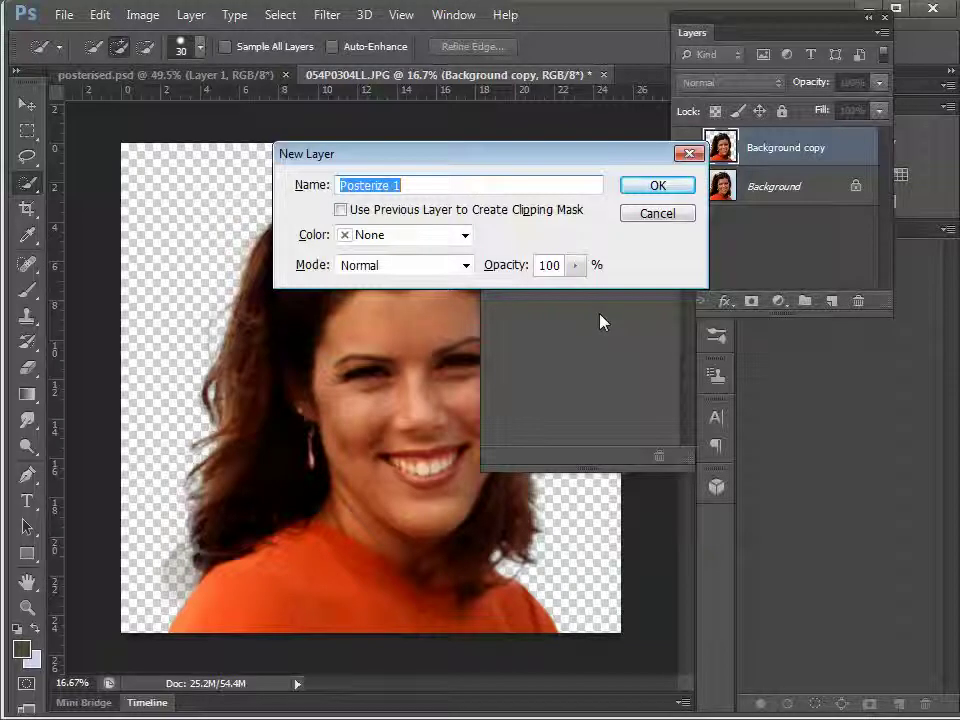
pyautogui.click(421, 187)
pyautogui.press('BackSpace')
pyautogui.press('BackSpace')
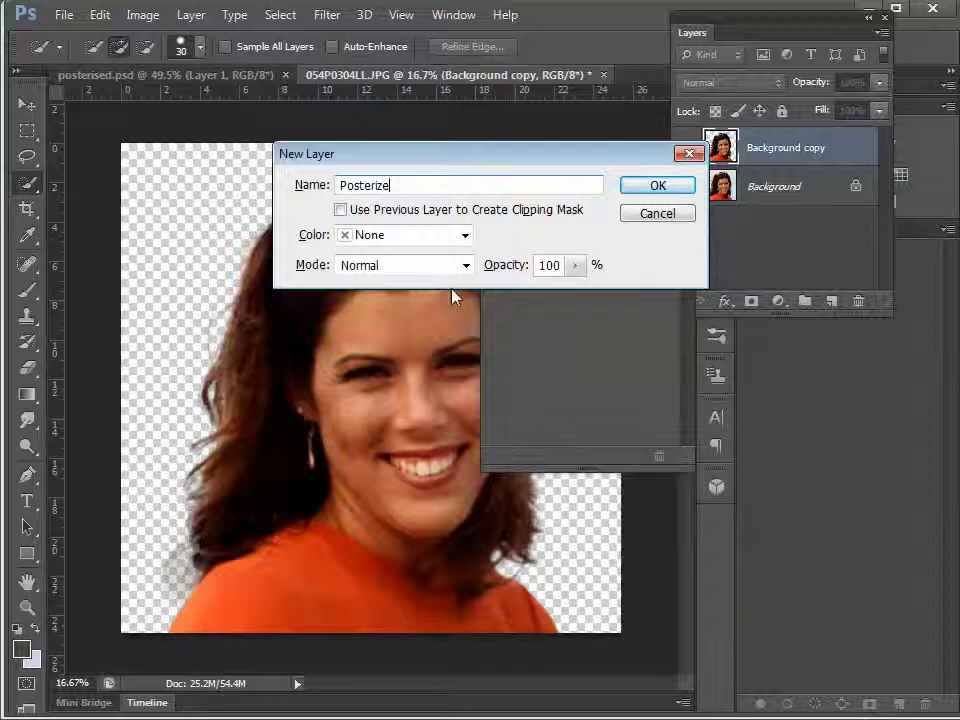
# Set the new Posterize layer's blend mode to Luminosity and accept the layer settings.
pyautogui.click(467, 267)
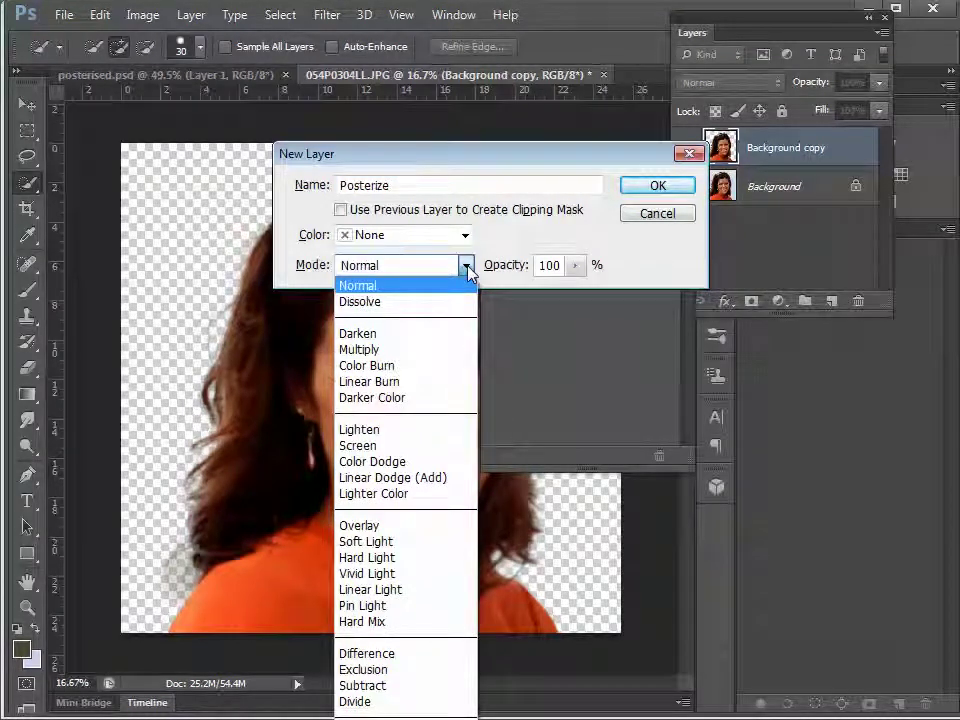
pyautogui.click(468, 270)
pyautogui.moveTo(572, 160); pyautogui.dragTo(575, 41)
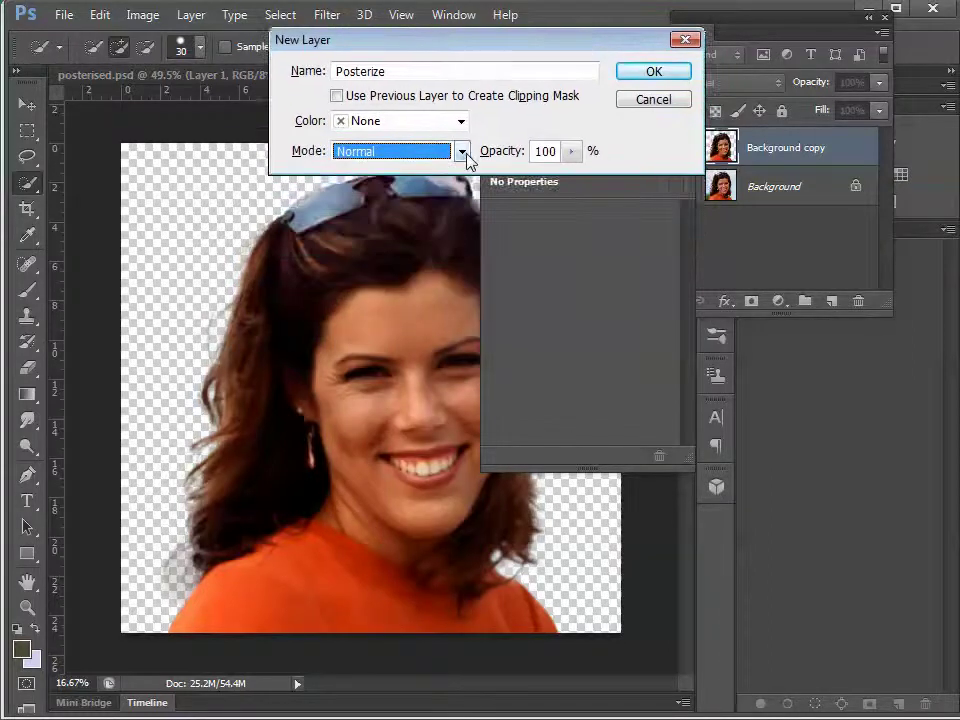
pyautogui.click(462, 151)
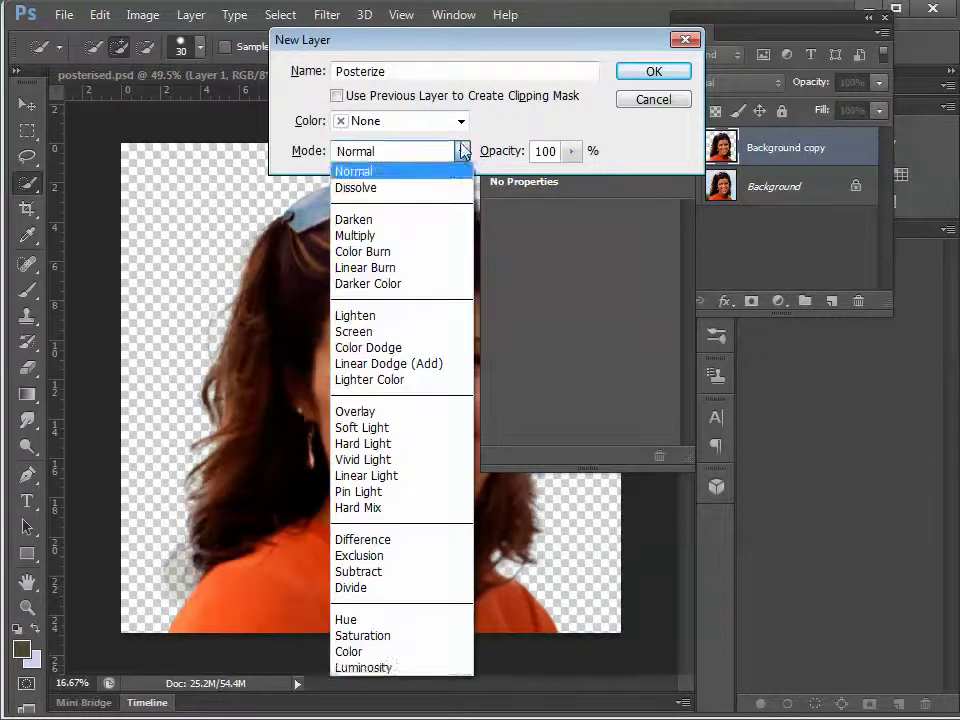
pyautogui.click(369, 668)
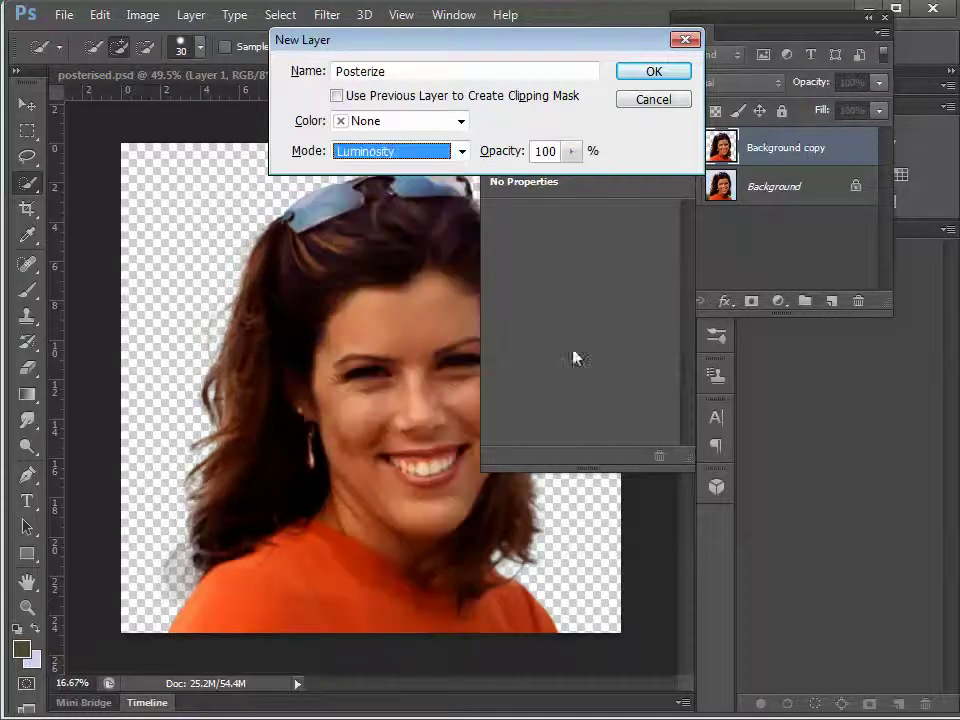
pyautogui.click(645, 71)
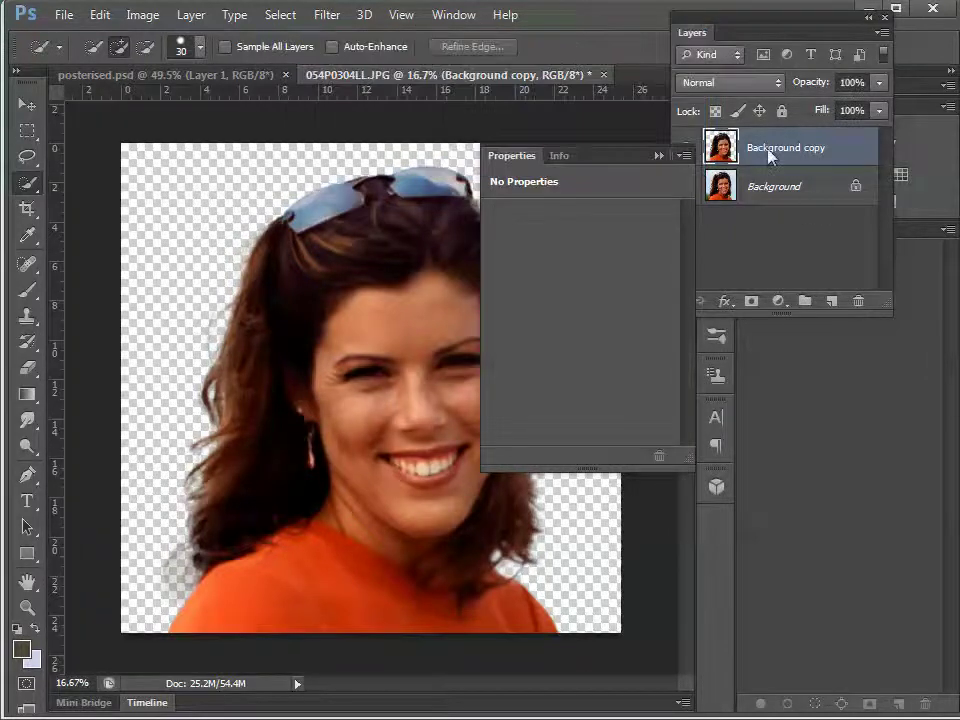
# Set the Posterize adjustment to 7 levels and collapse its properties.
pyautogui.moveTo(499, 242); pyautogui.dragTo(500, 244)
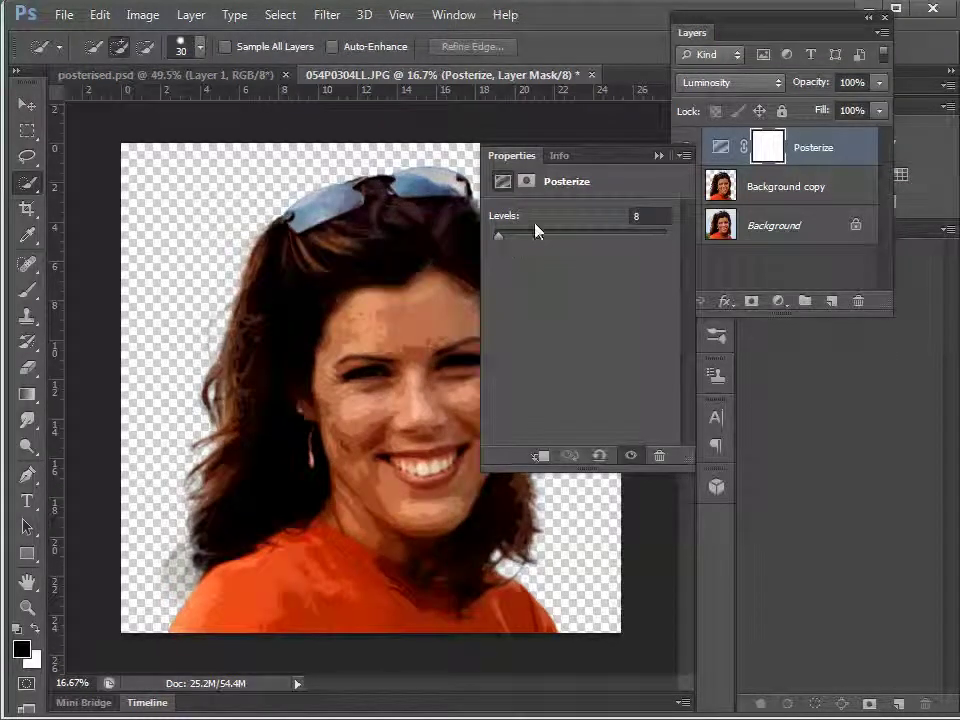
pyautogui.click(632, 216)
pyautogui.write('7')
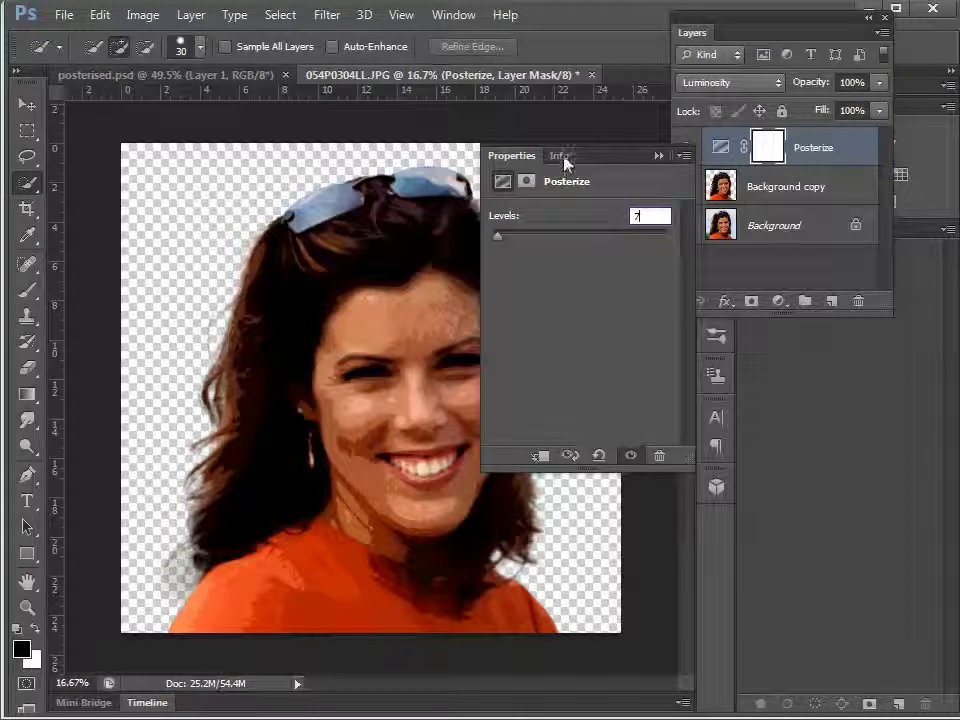
pyautogui.click(659, 157)
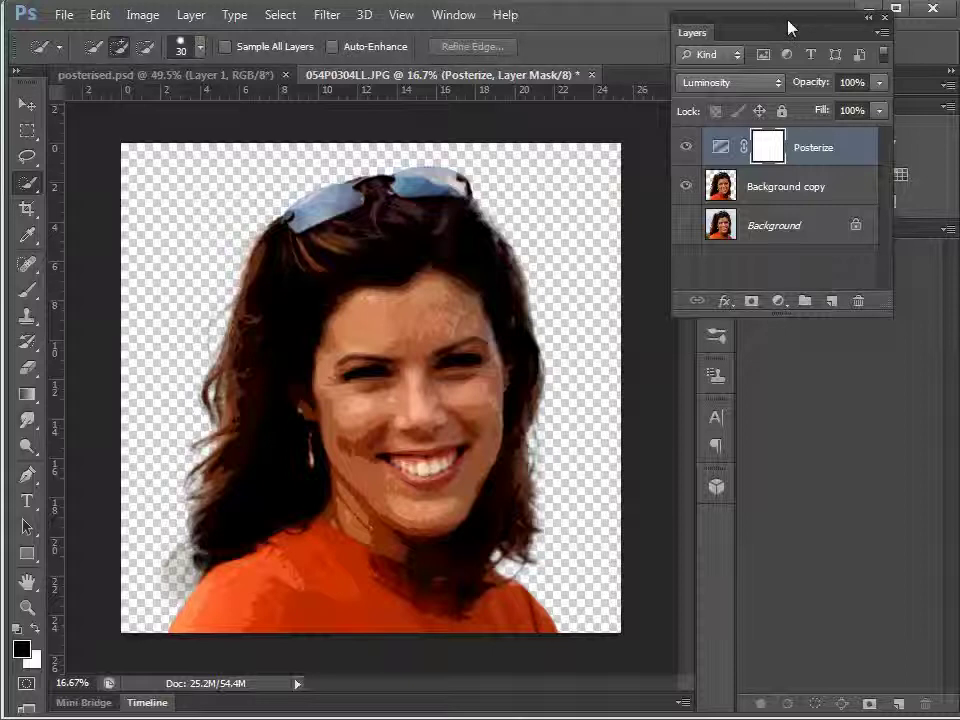
# Add an Overlay-mode adjustment layer named Brightness/Contrast above the Posterize layer, and compare the portrait with and without it.
pyautogui.click(781, 305)
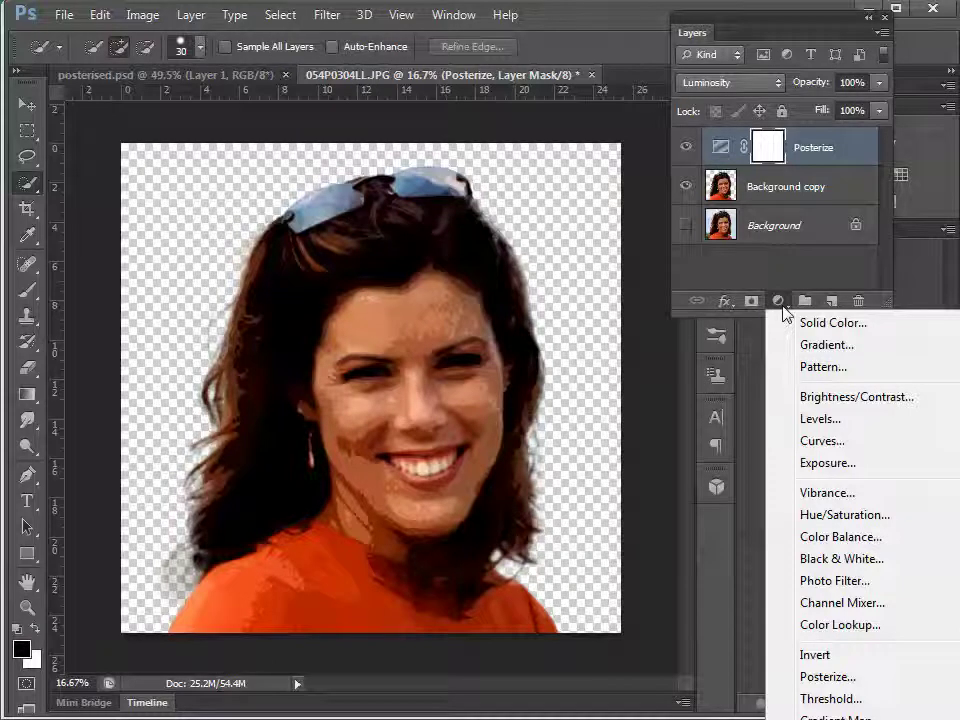
pyautogui.keyDown('alt'); pyautogui.click(836, 398); pyautogui.keyUp('alt')
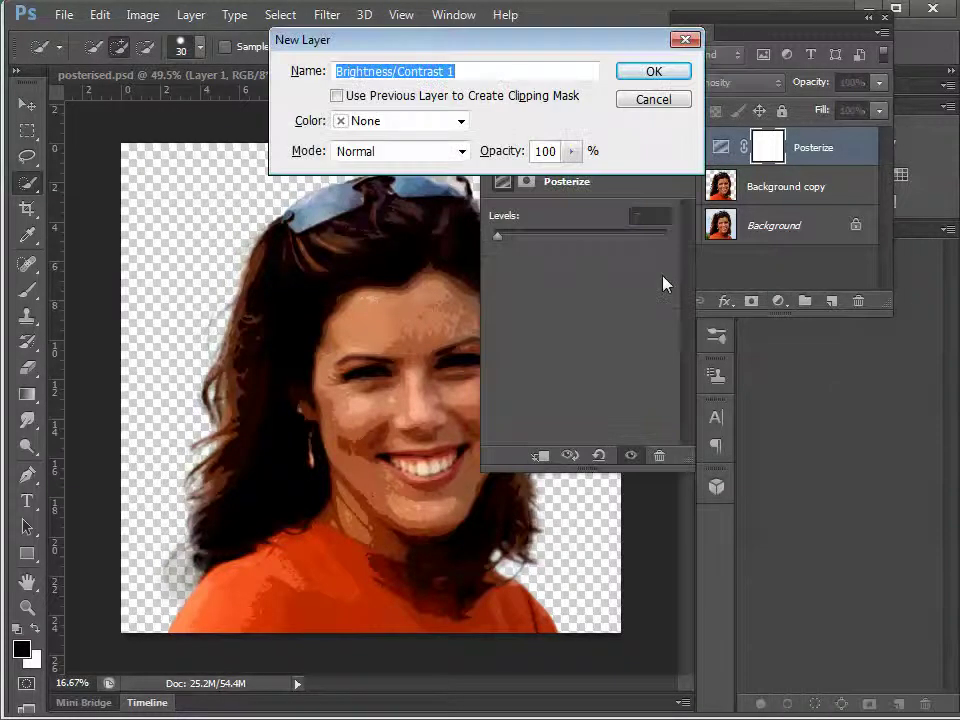
pyautogui.click(481, 70)
pyautogui.press('BackSpace')
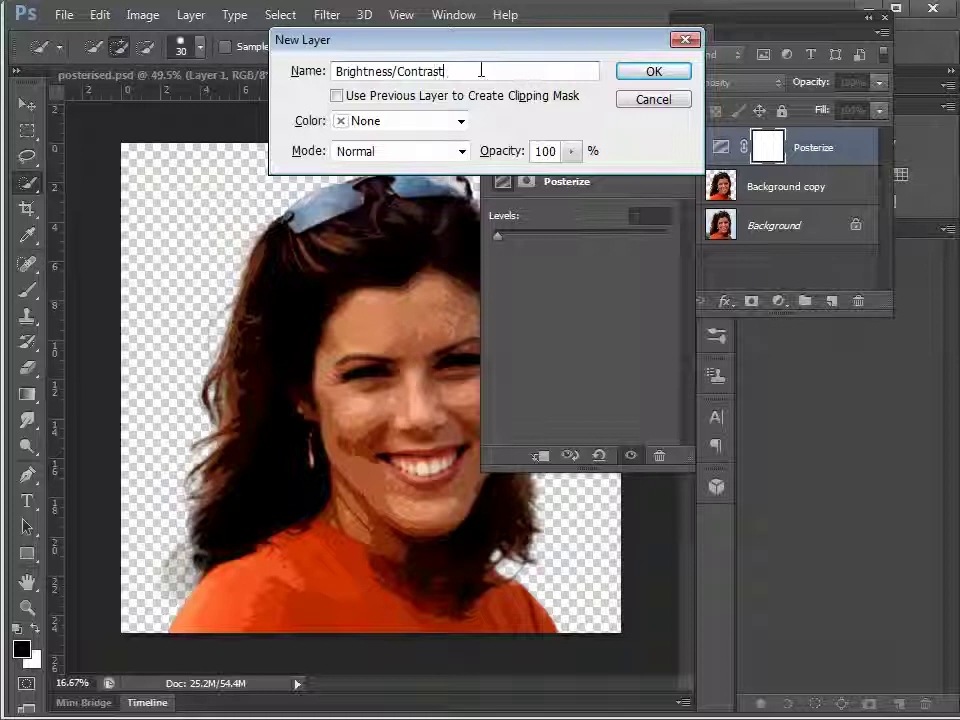
pyautogui.click(461, 153)
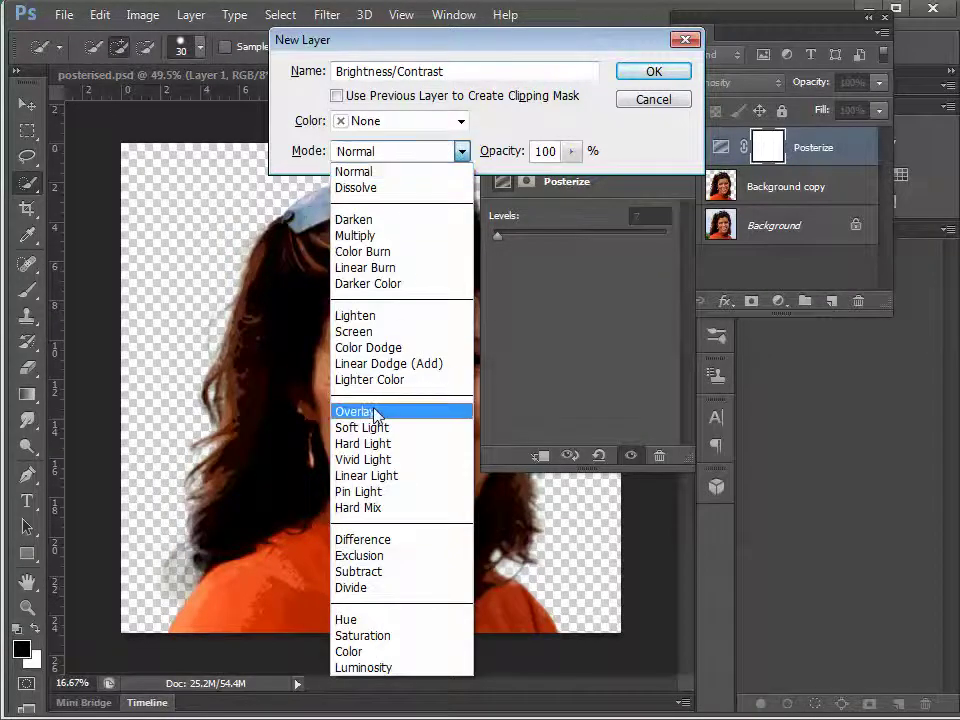
pyautogui.click(365, 411)
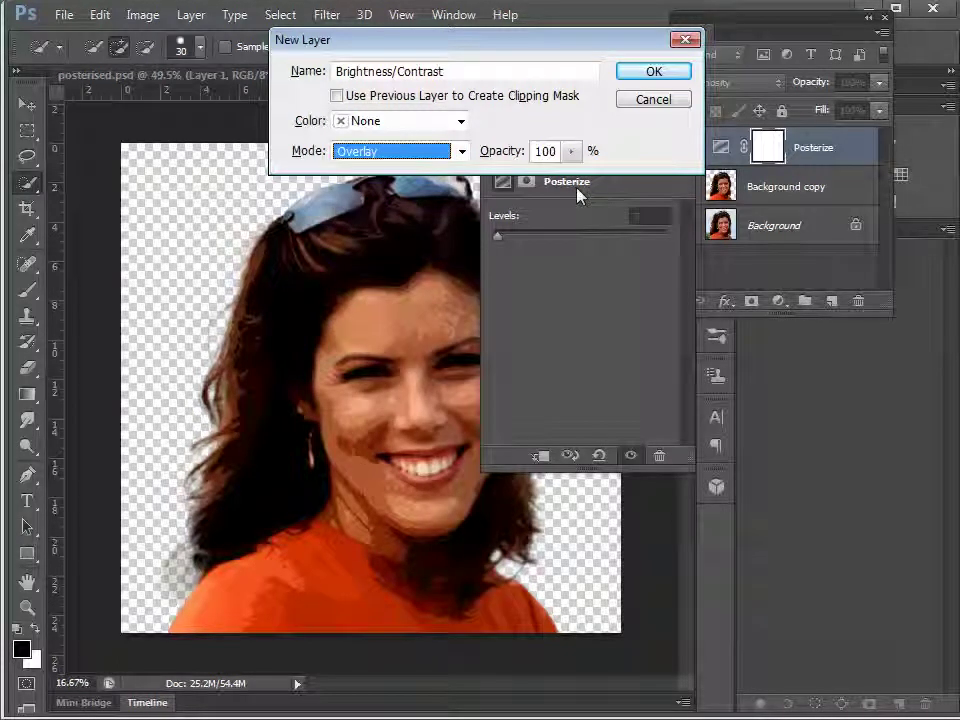
pyautogui.click(651, 74)
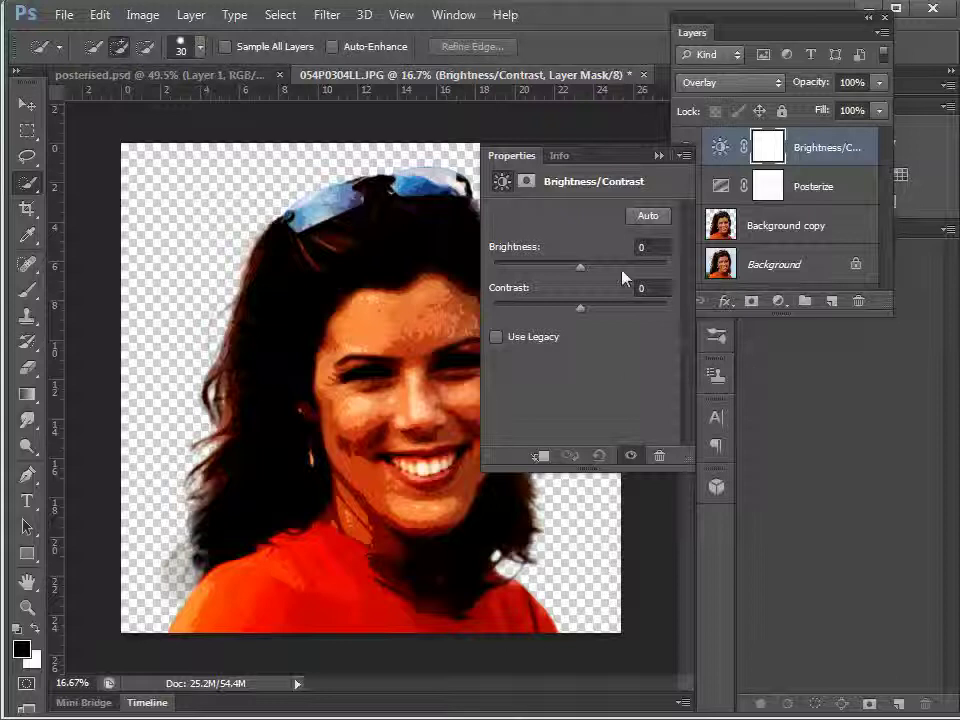
pyautogui.click(659, 157)
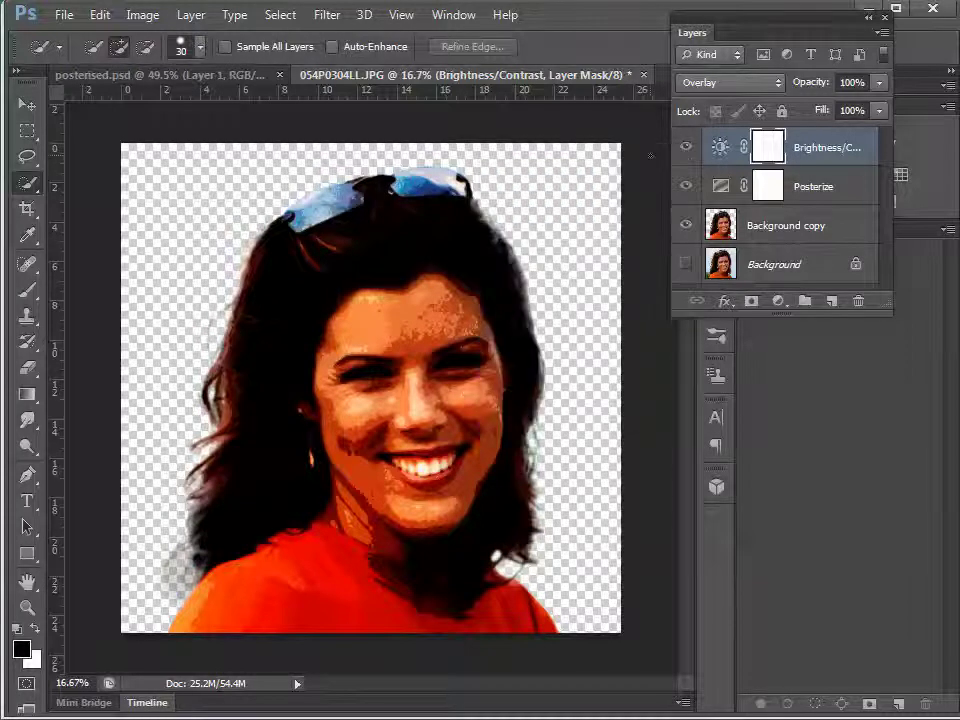
pyautogui.click(685, 150)
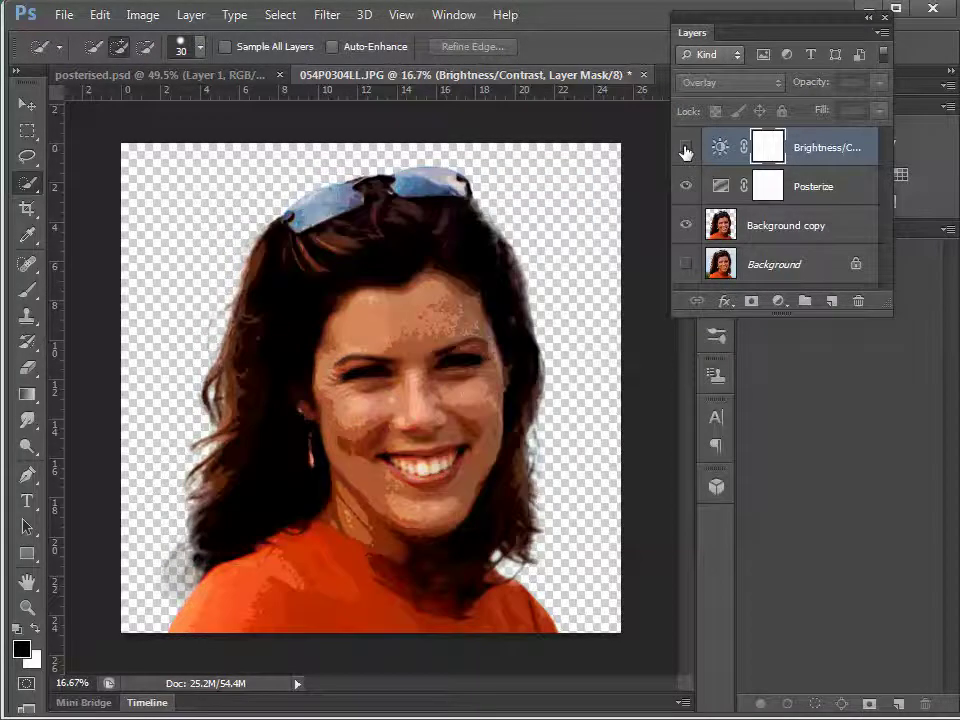
pyautogui.click(685, 150)
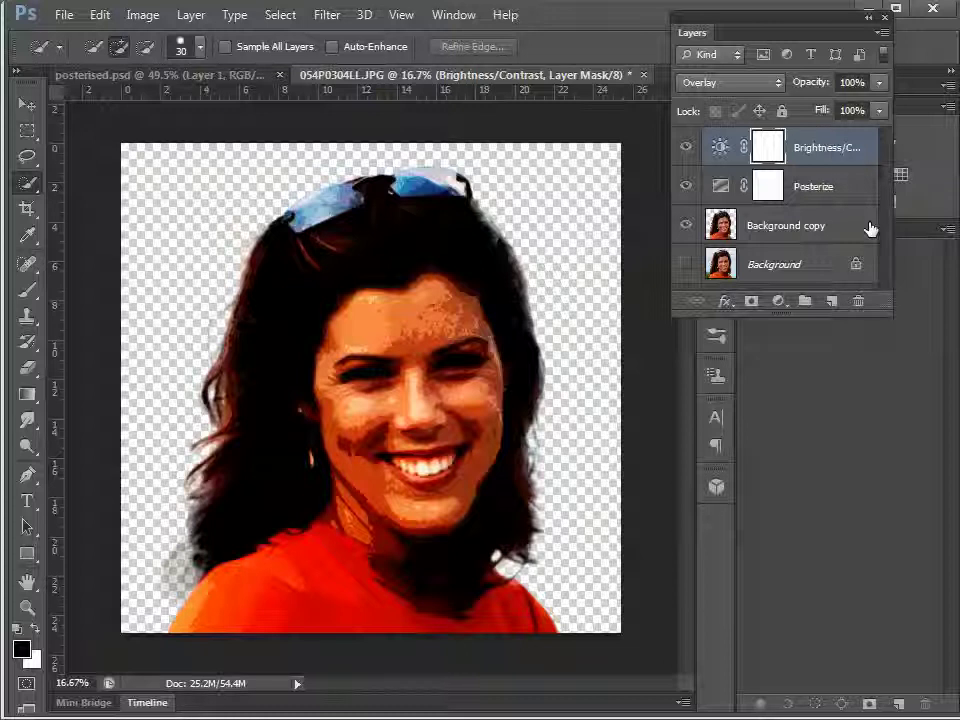
# Convert the Brightness/Contrast, Posterize and Background copy layers together into one smart object.
pyautogui.keyDown('shift'); pyautogui.click(789, 228); pyautogui.keyUp('shift')
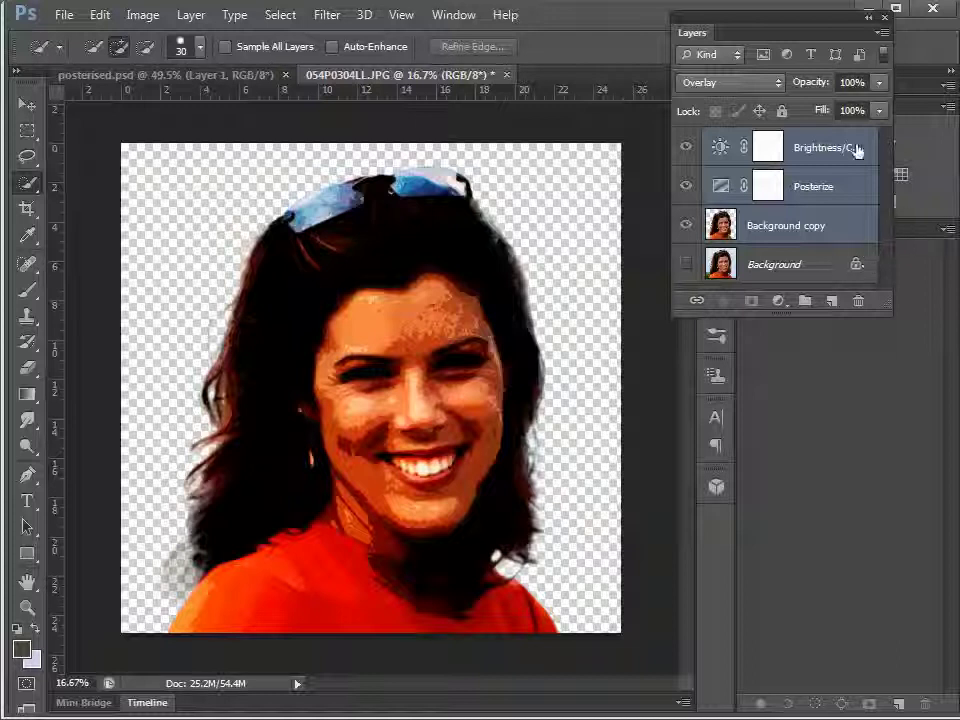
pyautogui.rightClick(760, 150)
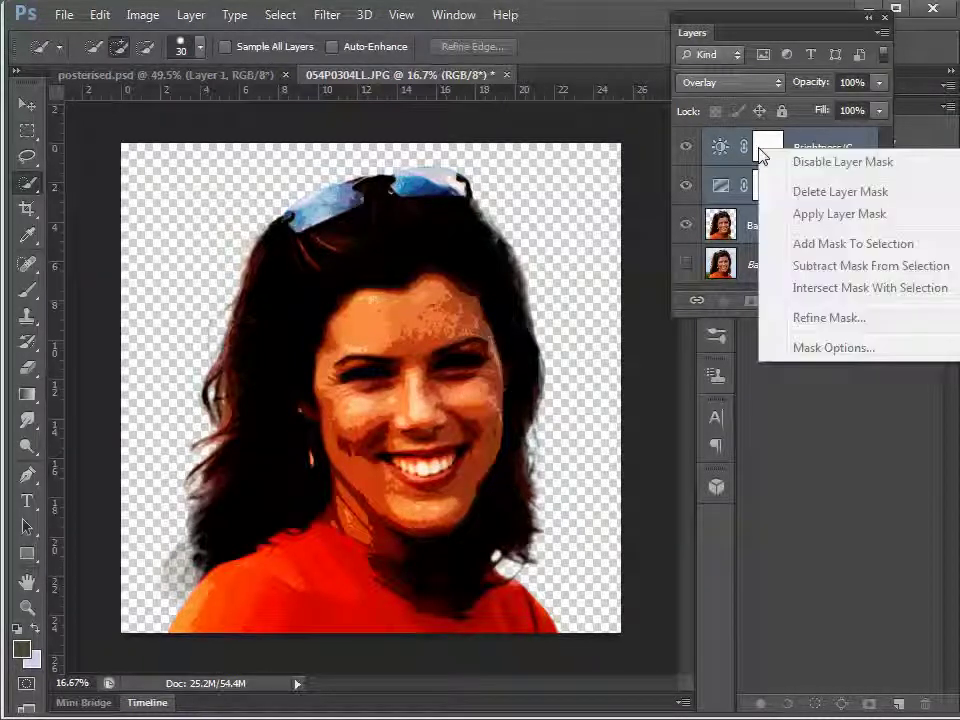
pyautogui.click(750, 226)
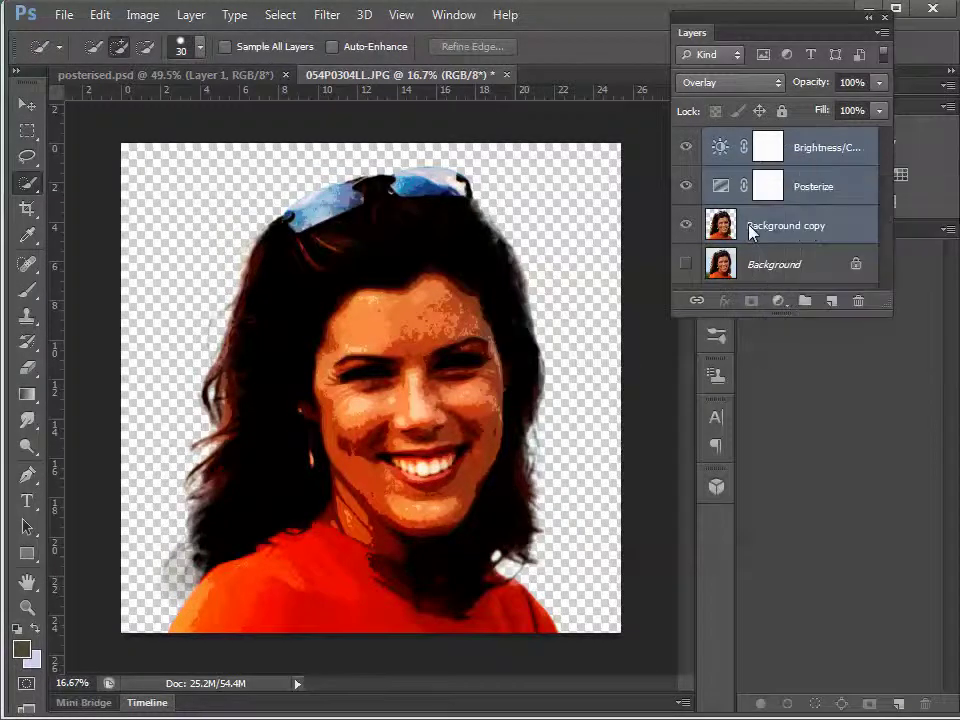
pyautogui.rightClick(750, 229)
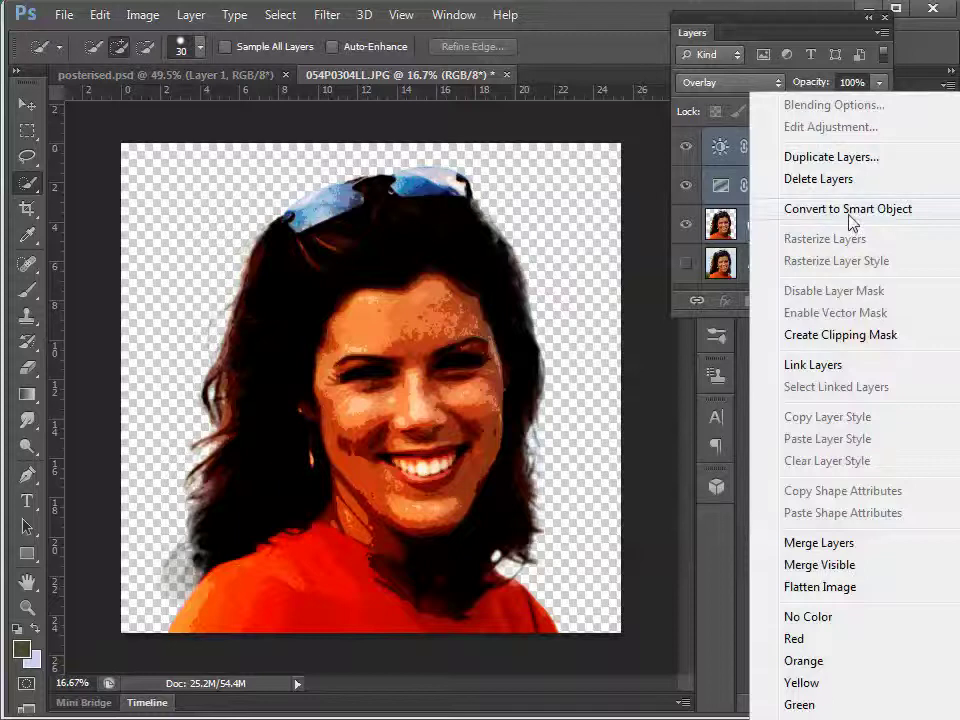
pyautogui.click(855, 209)
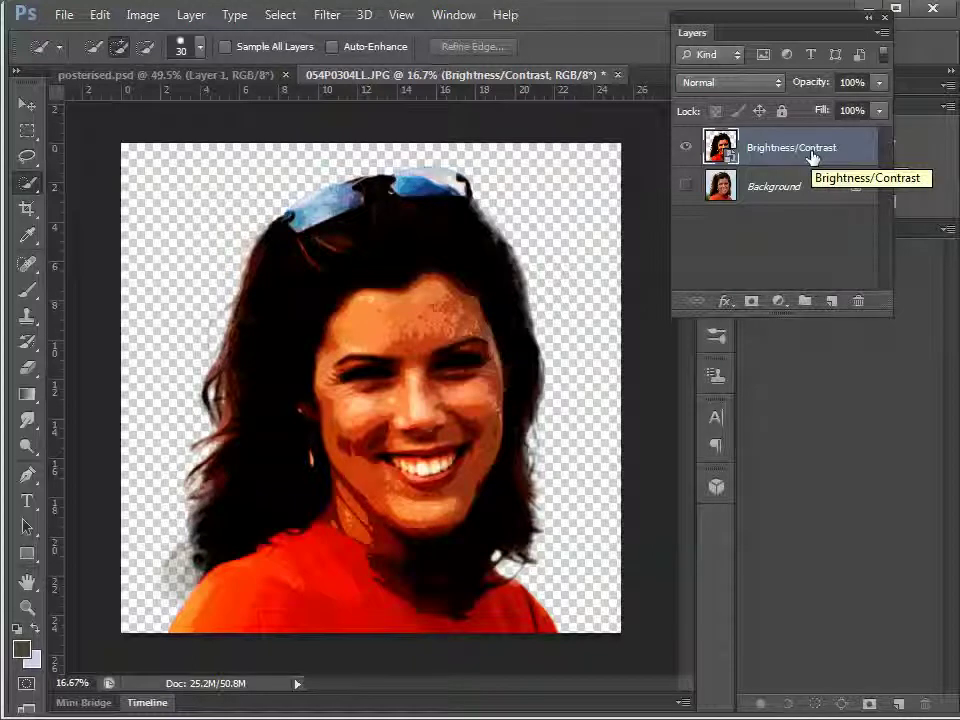
# Apply a Median noise filter with a radius of 6 pixels to the smart object, checking the preview on the portrait.
pyautogui.click(329, 16)
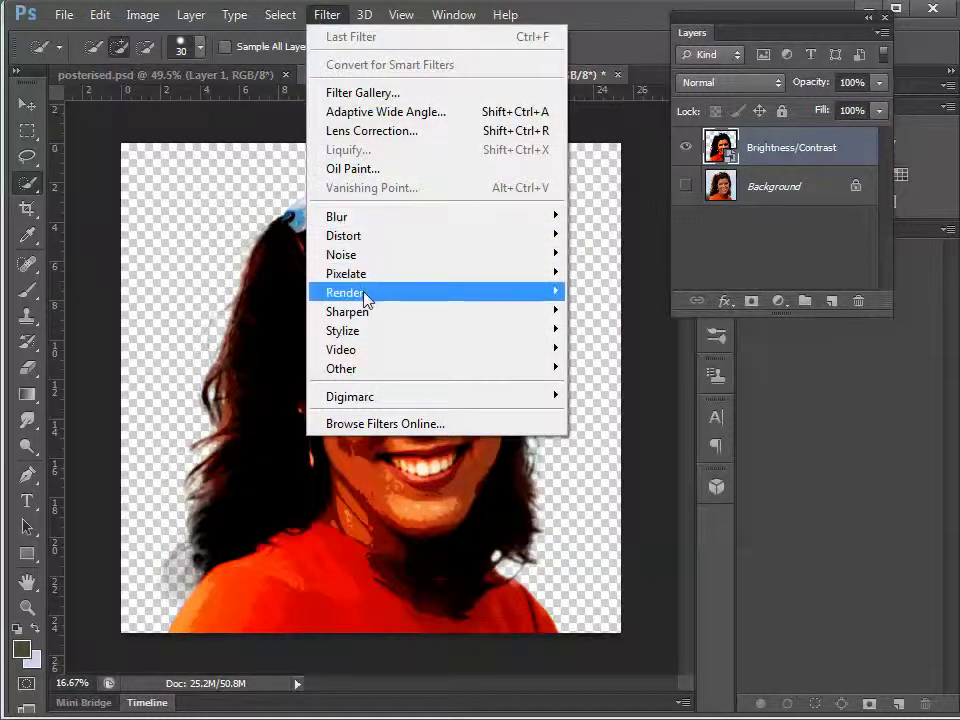
pyautogui.moveTo(375, 265)
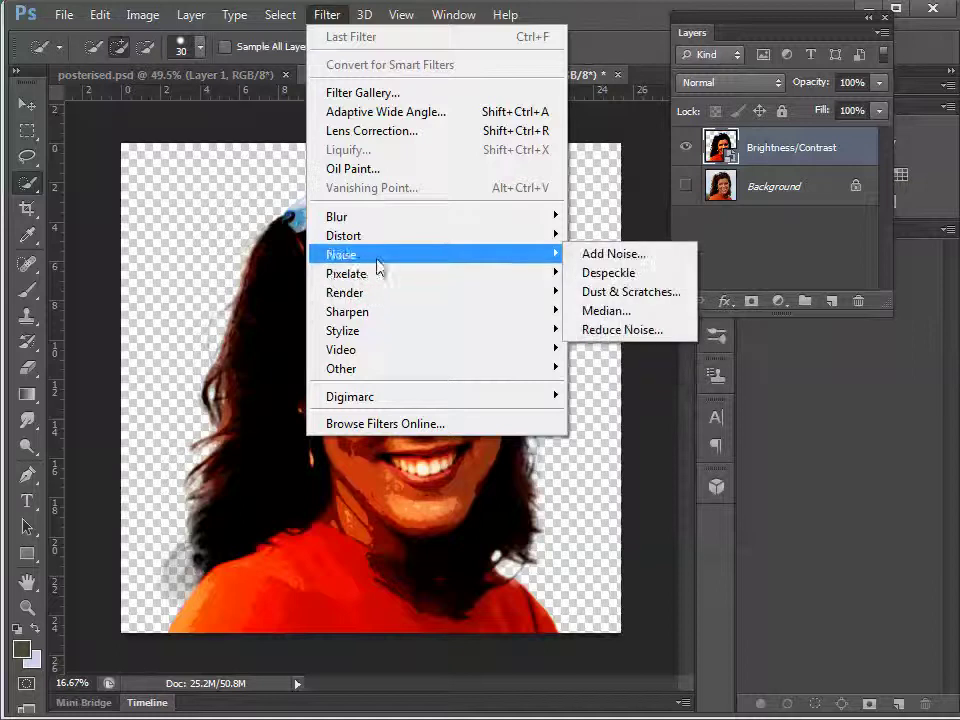
pyautogui.click(600, 311)
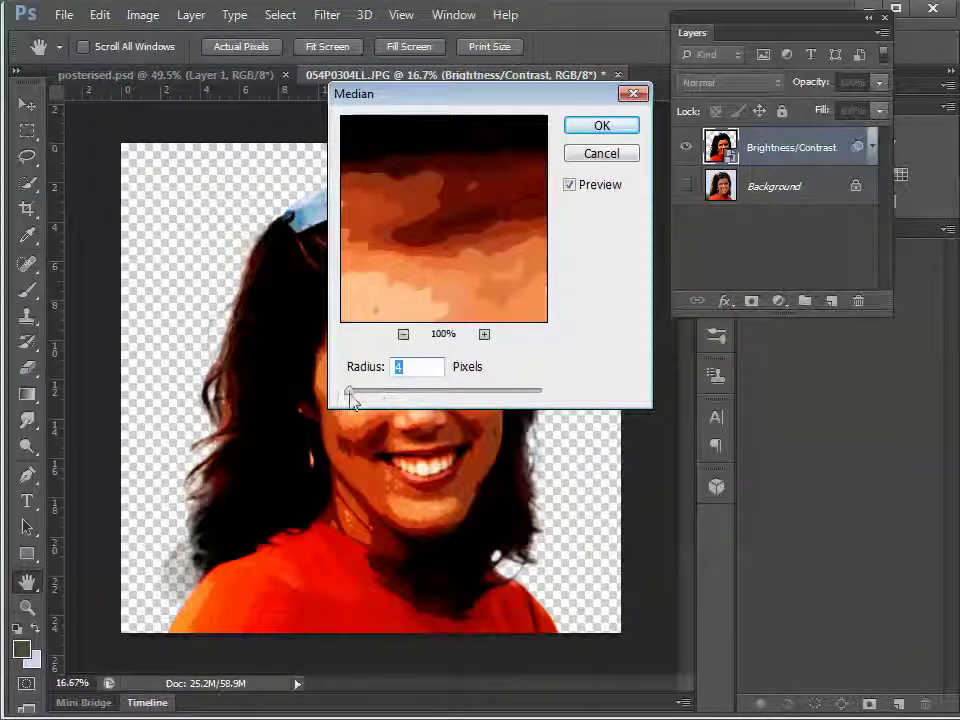
pyautogui.moveTo(352, 398); pyautogui.dragTo(354, 393)
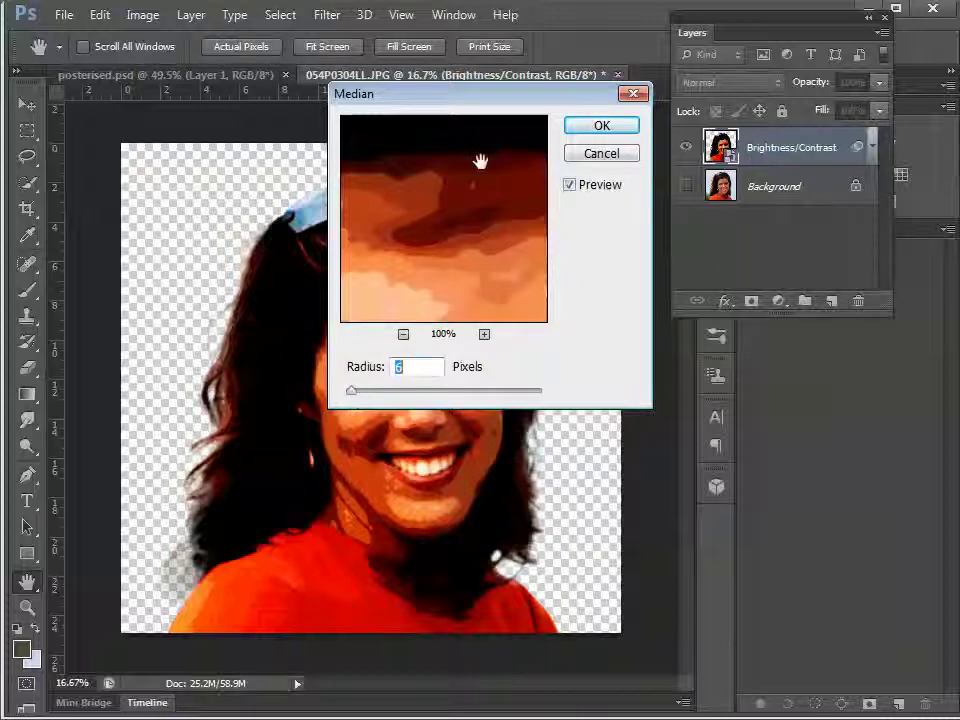
pyautogui.moveTo(566, 99); pyautogui.dragTo(783, 180)
pyautogui.click(792, 273)
pyautogui.click(792, 273)
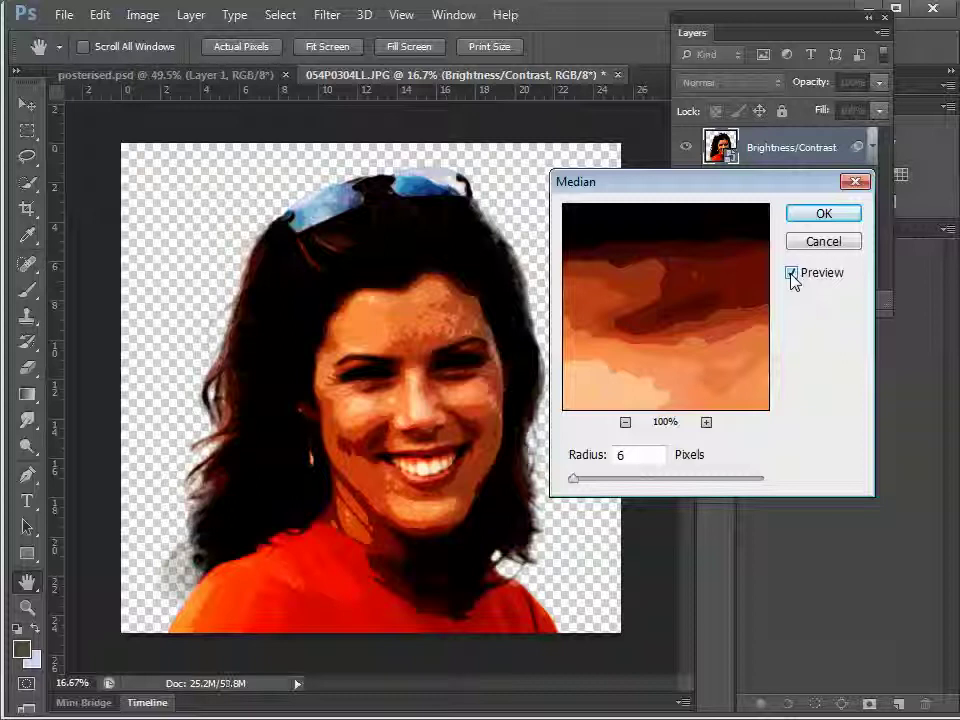
pyautogui.click(822, 216)
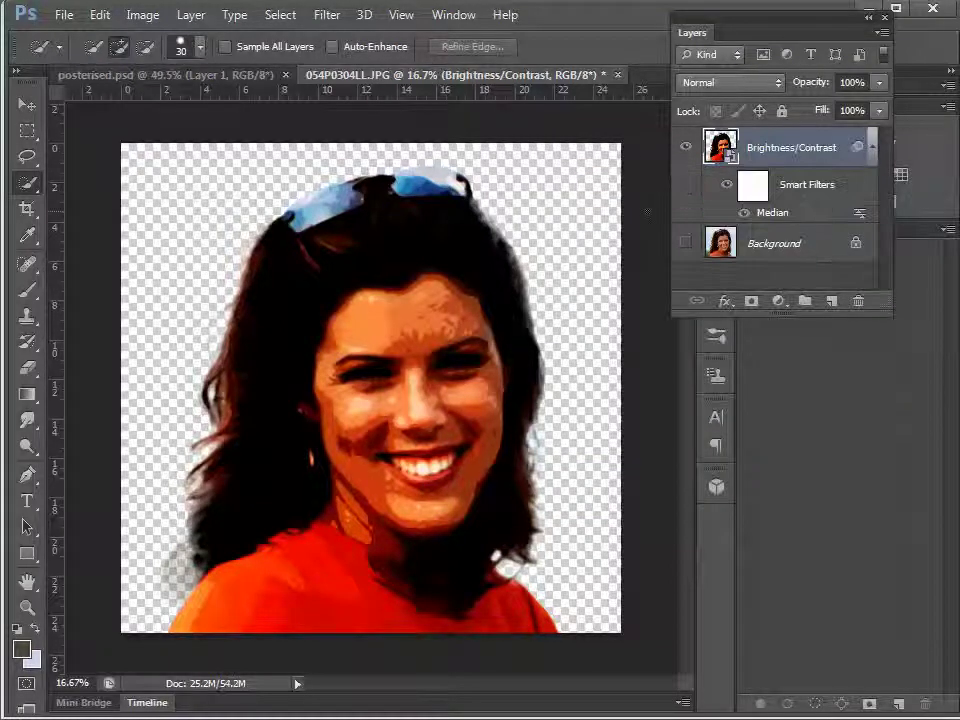
# Apply a Gaussian Blur with a radius of 1.2 pixels to the smart object and compare the portrait with and without it.
pyautogui.click(328, 15)
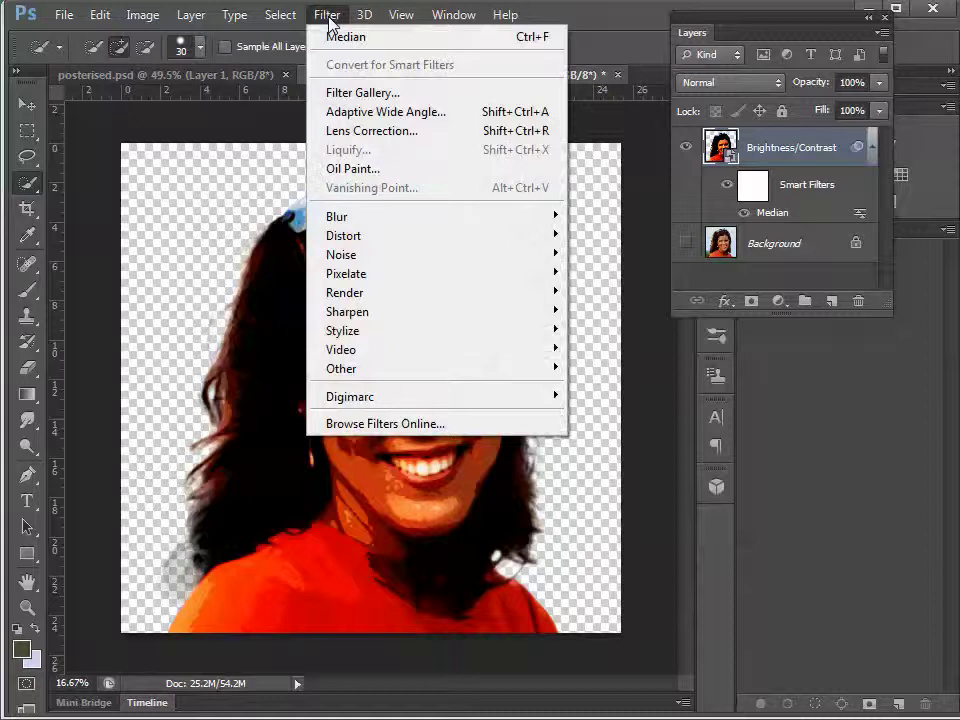
pyautogui.moveTo(361, 220)
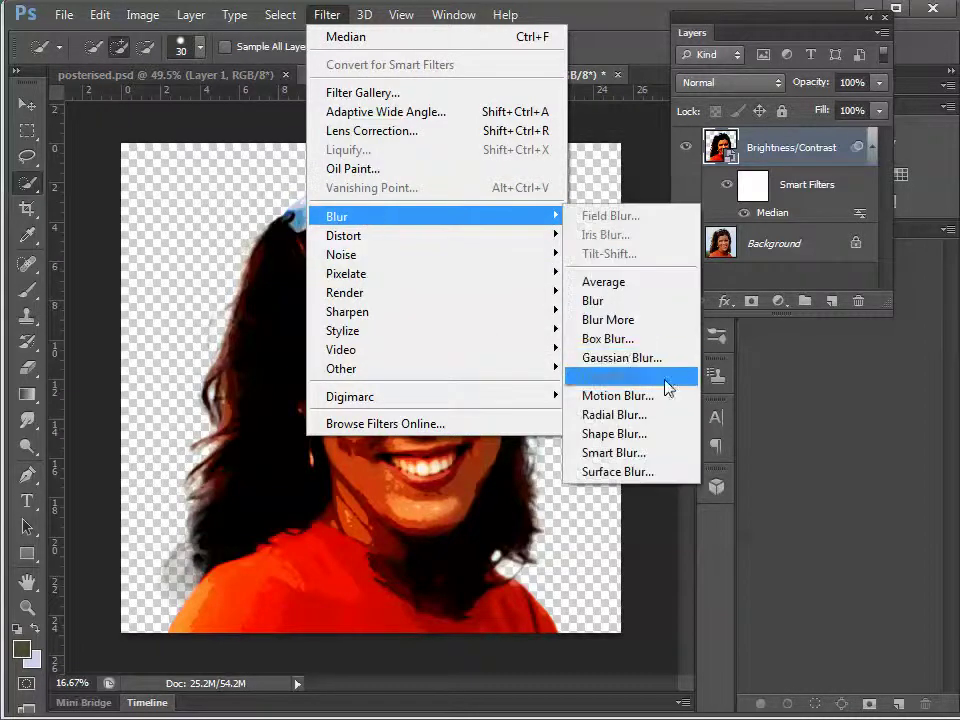
pyautogui.click(592, 358)
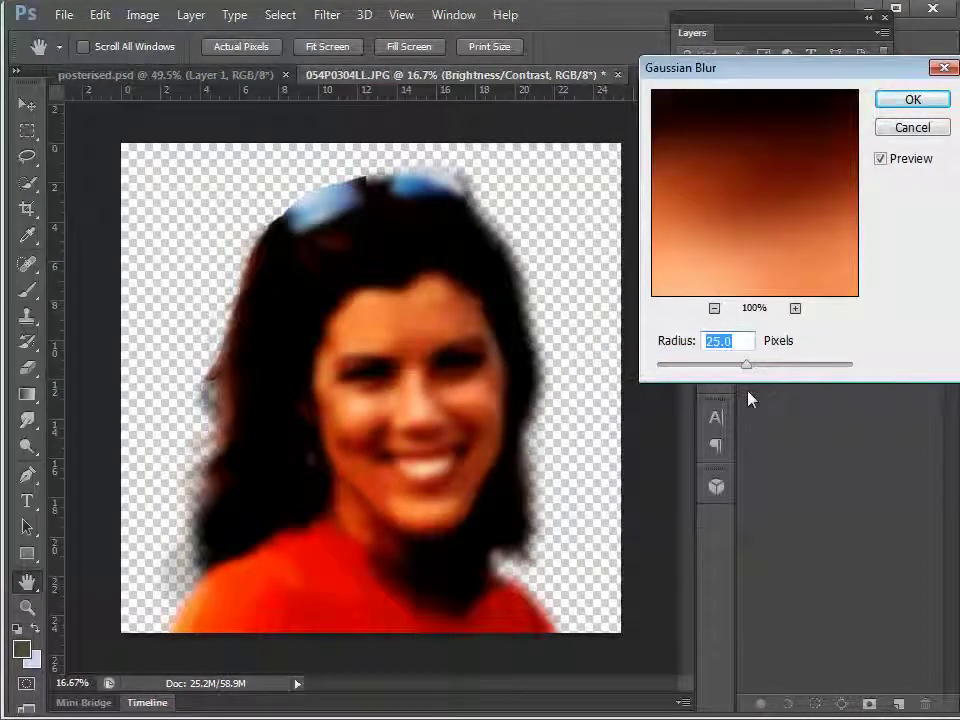
pyautogui.moveTo(747, 368); pyautogui.dragTo(671, 369)
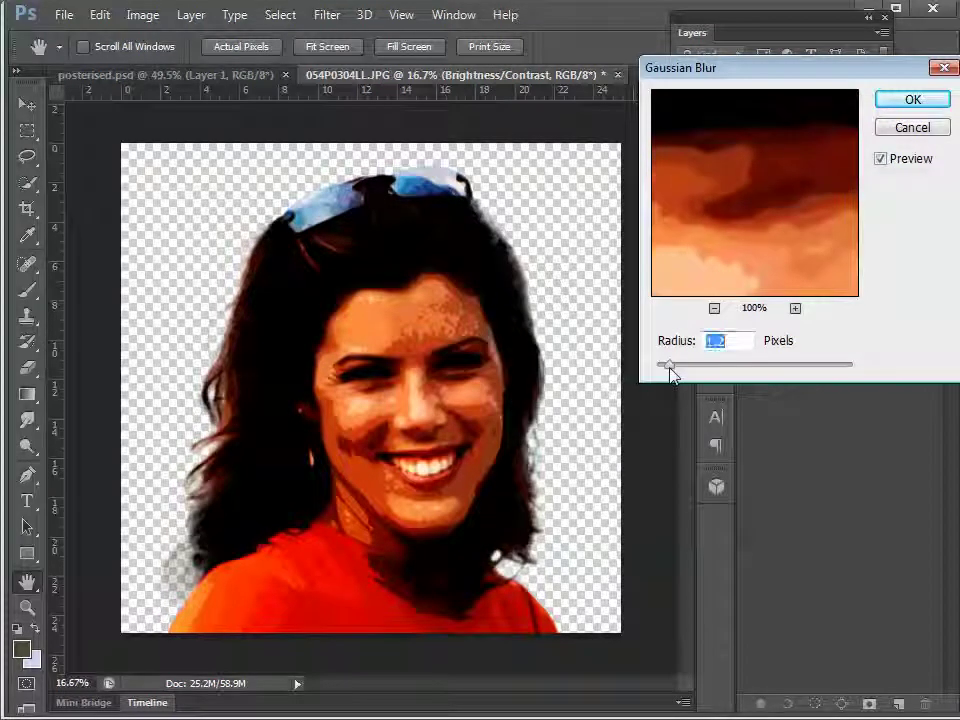
pyautogui.click(913, 100)
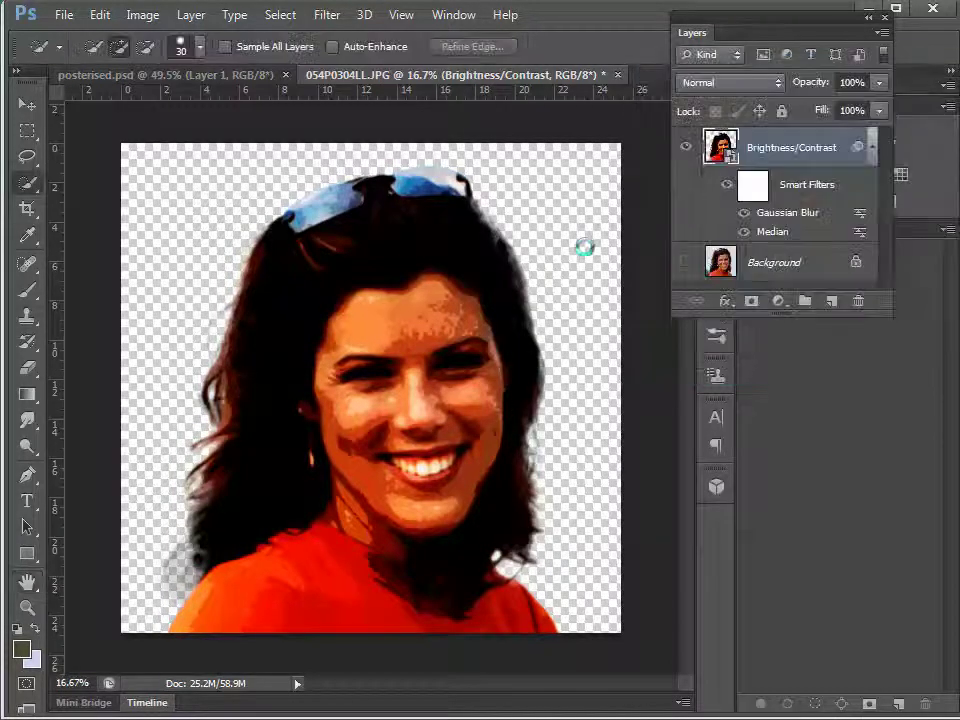
pyautogui.click(743, 213)
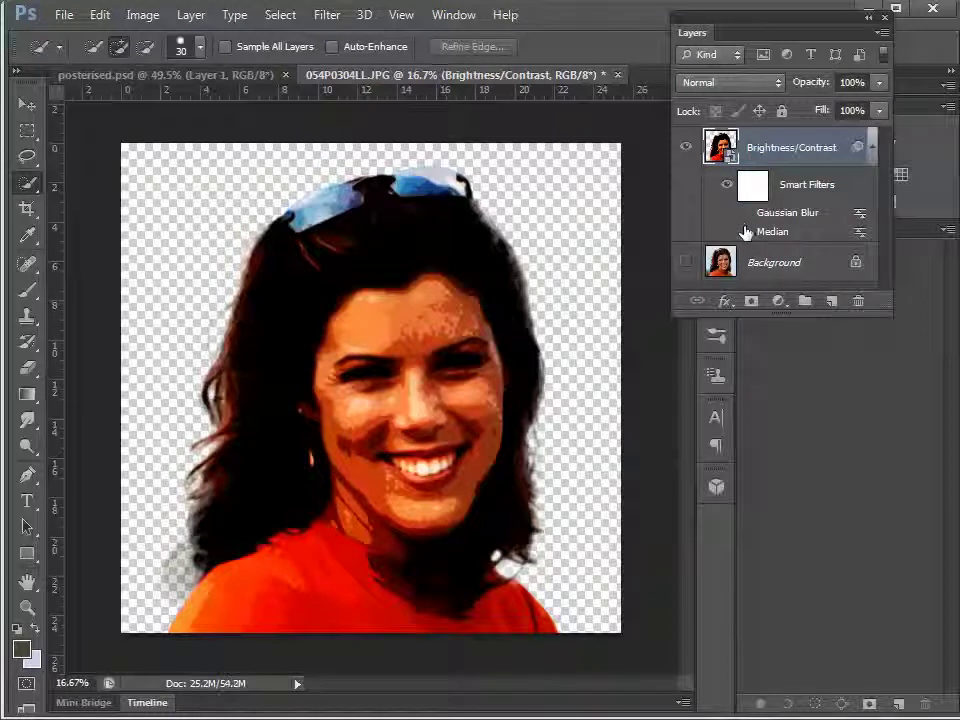
pyautogui.click(743, 213)
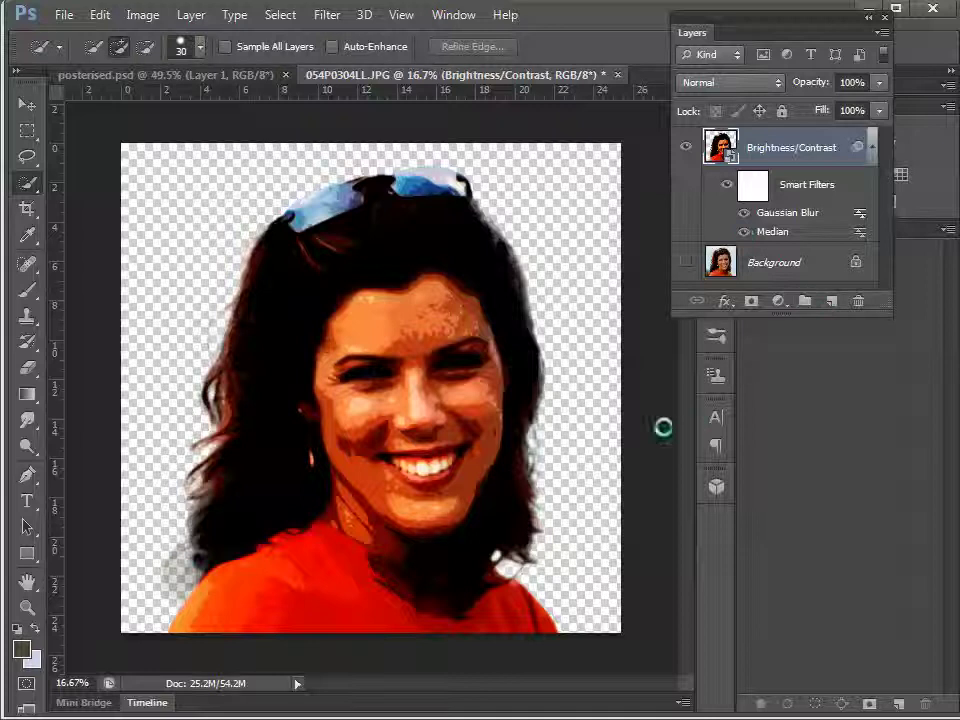
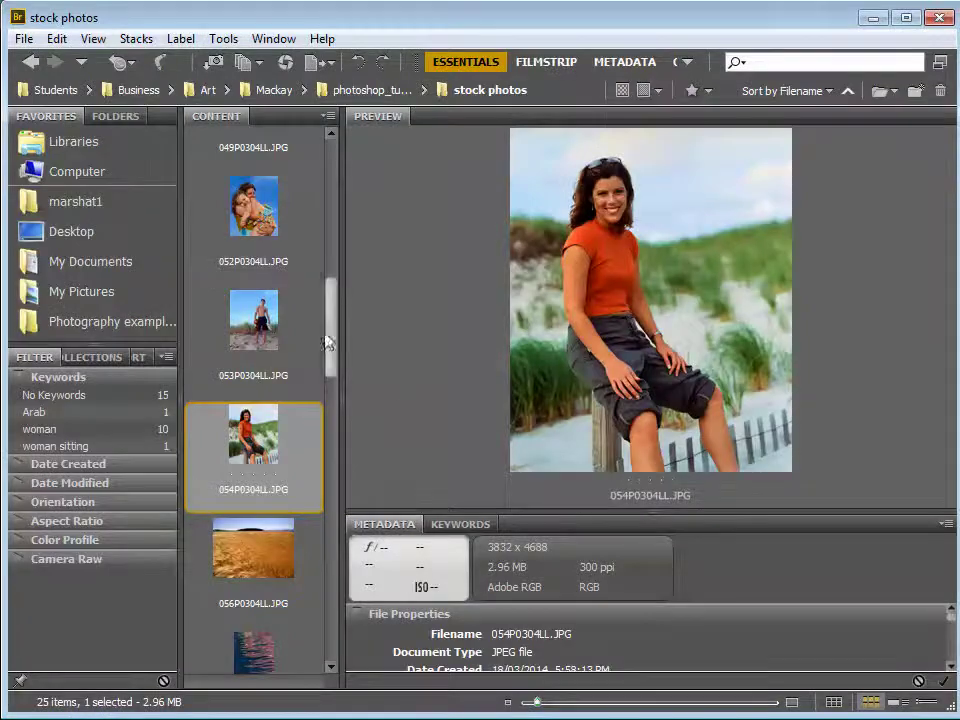
# Open the orange wood-grain photo 001P0304LL.JPG from Bridge in Photoshop and dock the floating Layers panel with Channels and Paths.
pyautogui.moveTo(328, 343); pyautogui.dragTo(375, 182)
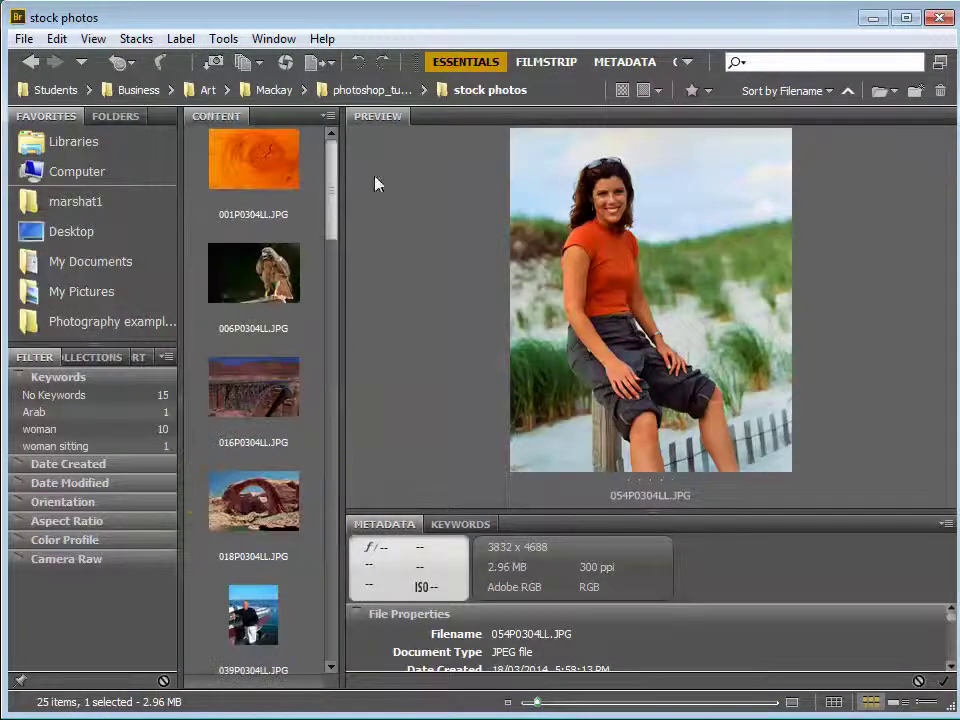
pyautogui.click(279, 178)
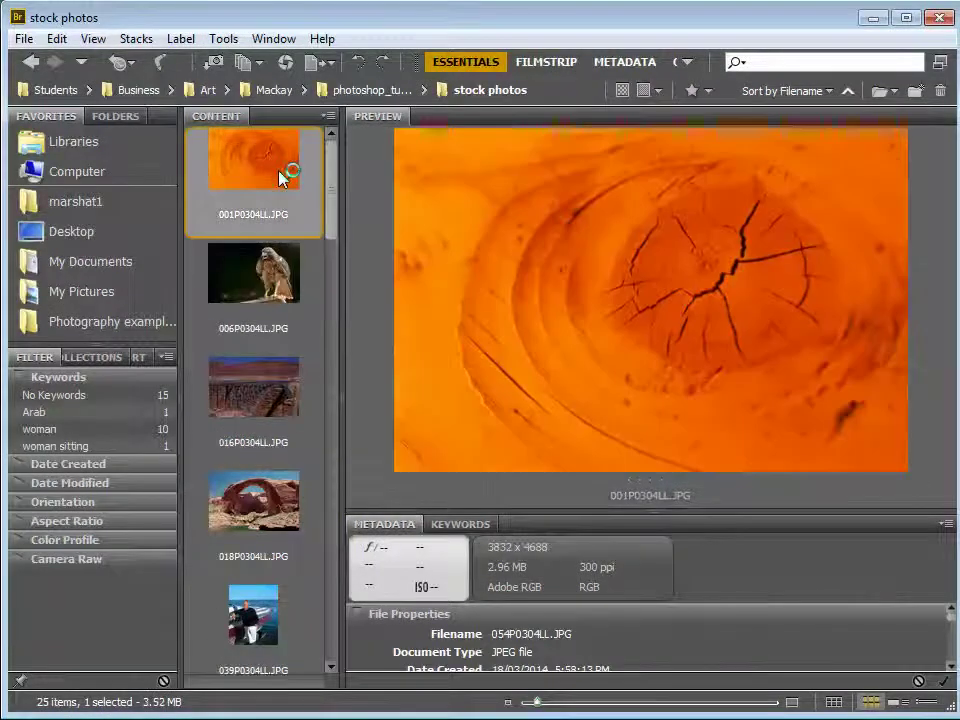
pyautogui.hotkey('alt', 'Tab')
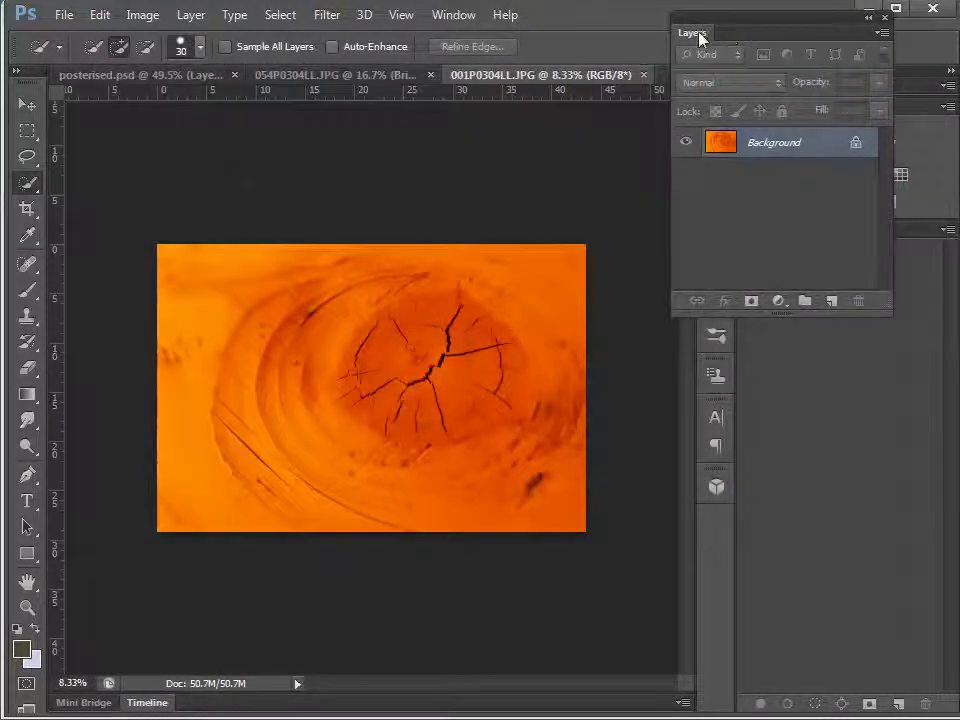
pyautogui.moveTo(752, 34); pyautogui.dragTo(892, 400)
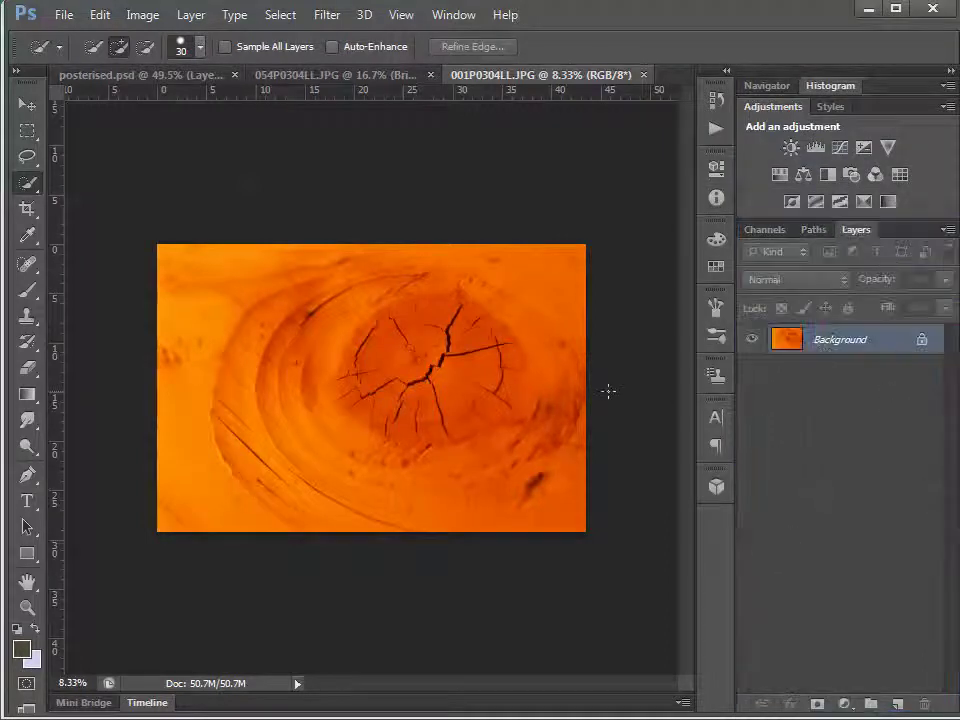
# Copy the filtered Brightness/Contrast smart object from 054P0304LL.JPG into the wood-grain image 001P0304LL.JPG and dock the portrait's window back among the document tabs.
pyautogui.click(330, 78)
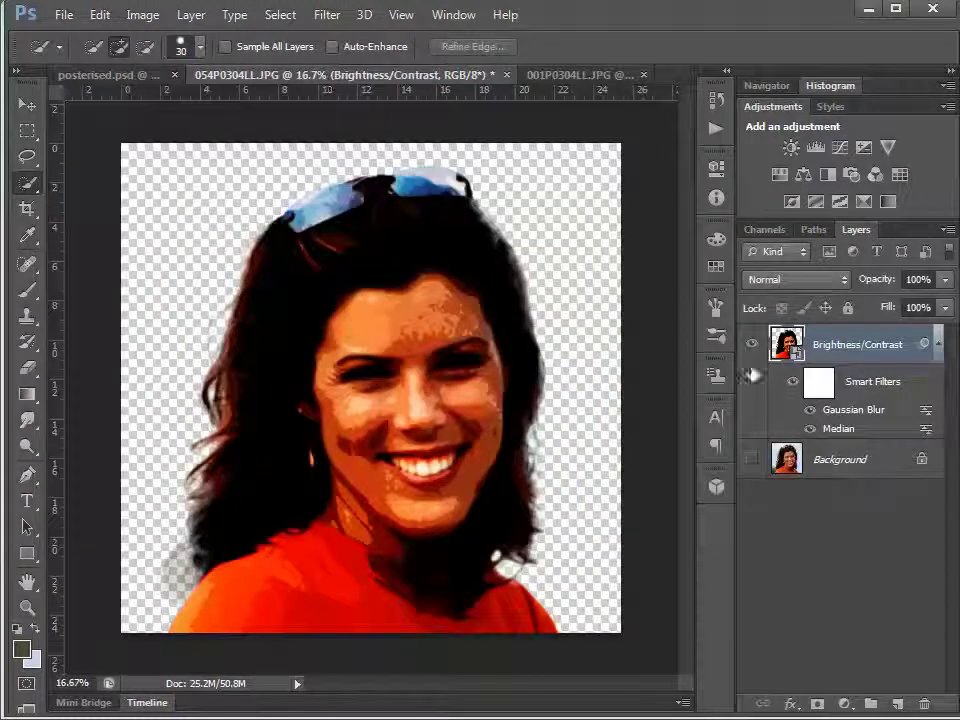
pyautogui.moveTo(398, 85); pyautogui.dragTo(102, 140)
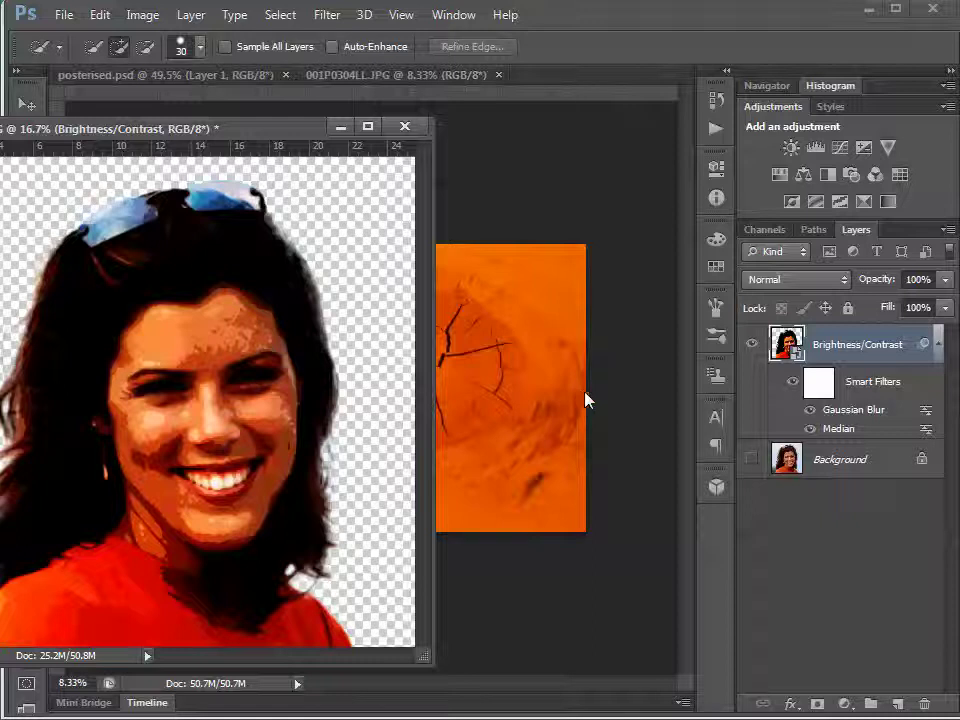
pyautogui.moveTo(790, 345); pyautogui.dragTo(643, 564)
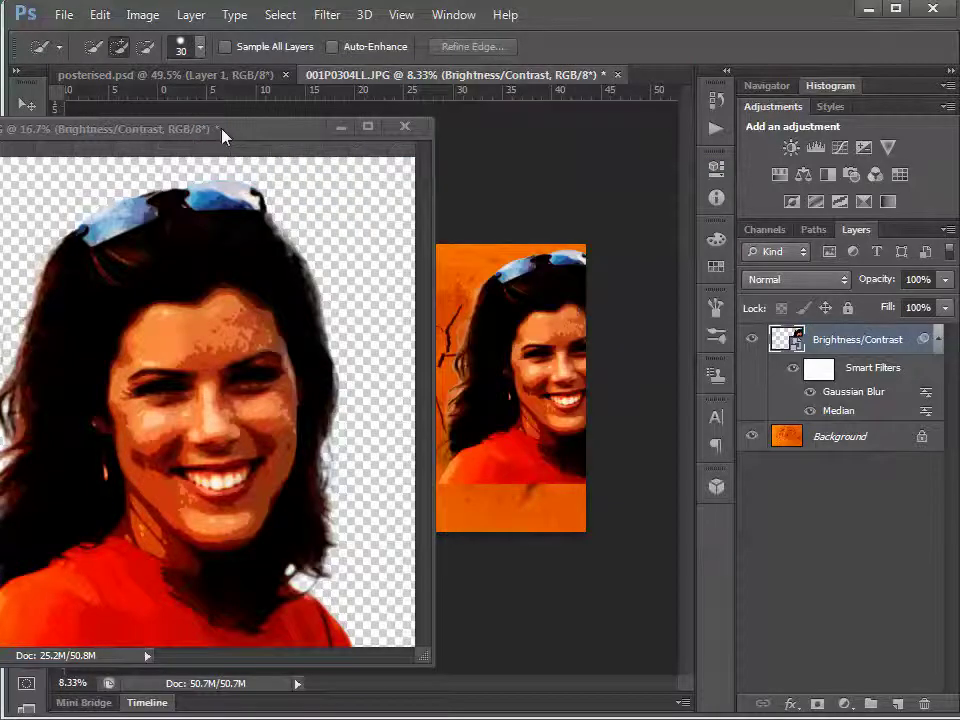
pyautogui.moveTo(225, 134); pyautogui.dragTo(306, 78)
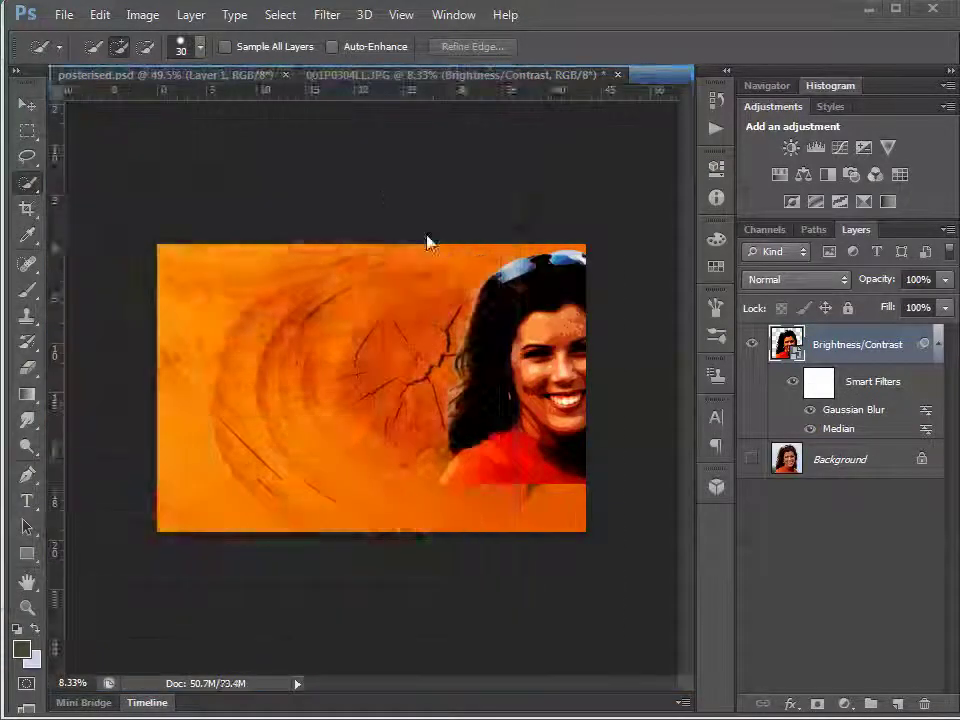
pyautogui.click(240, 75)
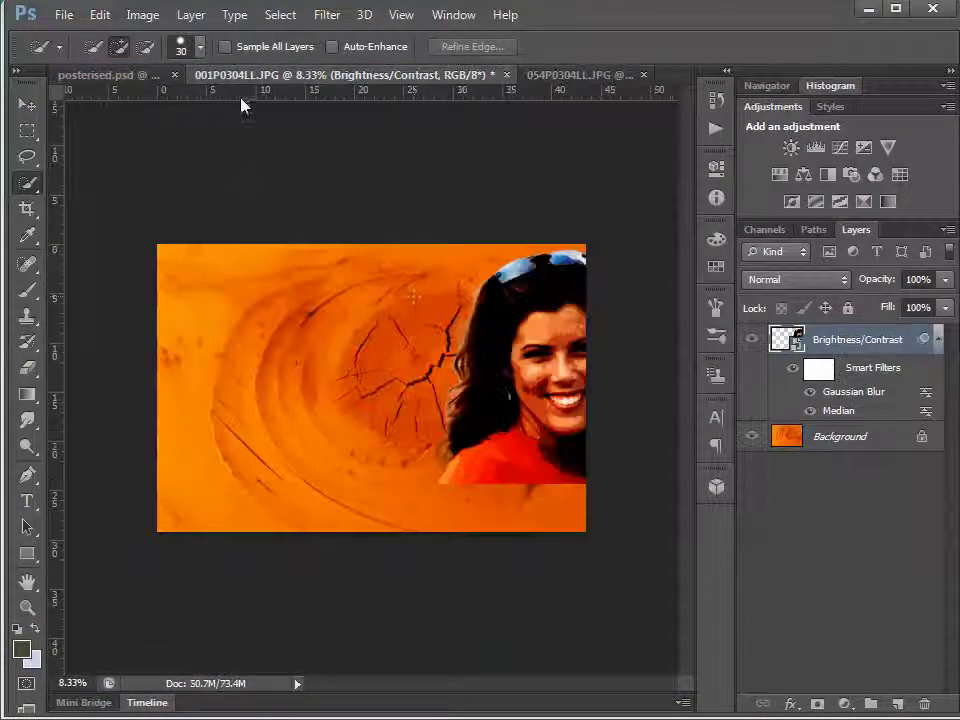
# Move the portrait to the middle of the wood-grain image and scale it to about 123% so it fills the canvas height.
pyautogui.click(28, 105)
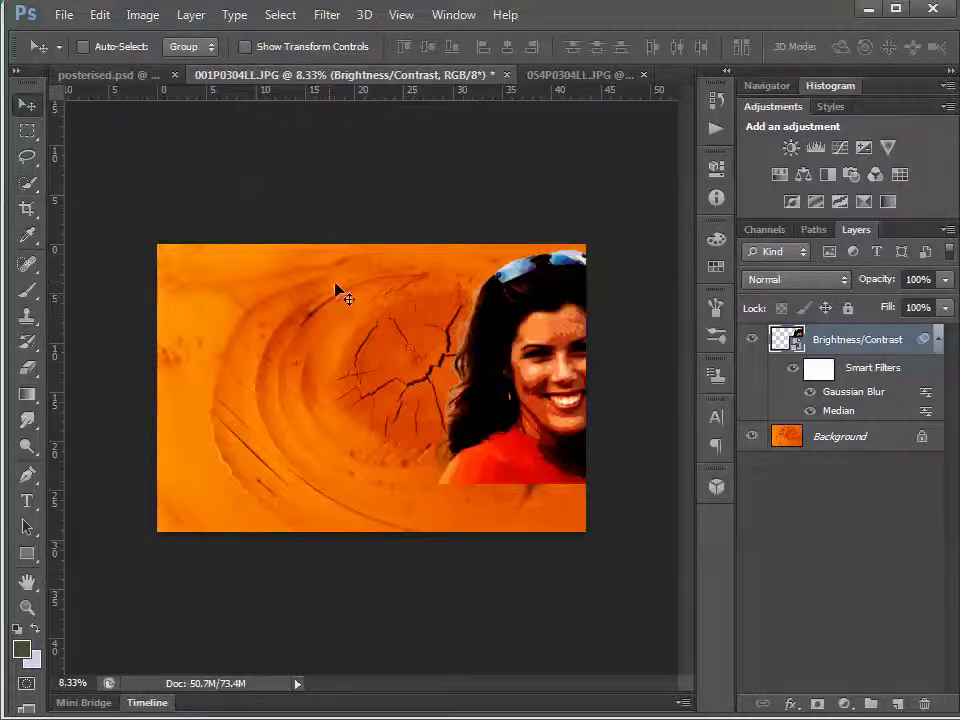
pyautogui.moveTo(535, 379); pyautogui.dragTo(373, 392)
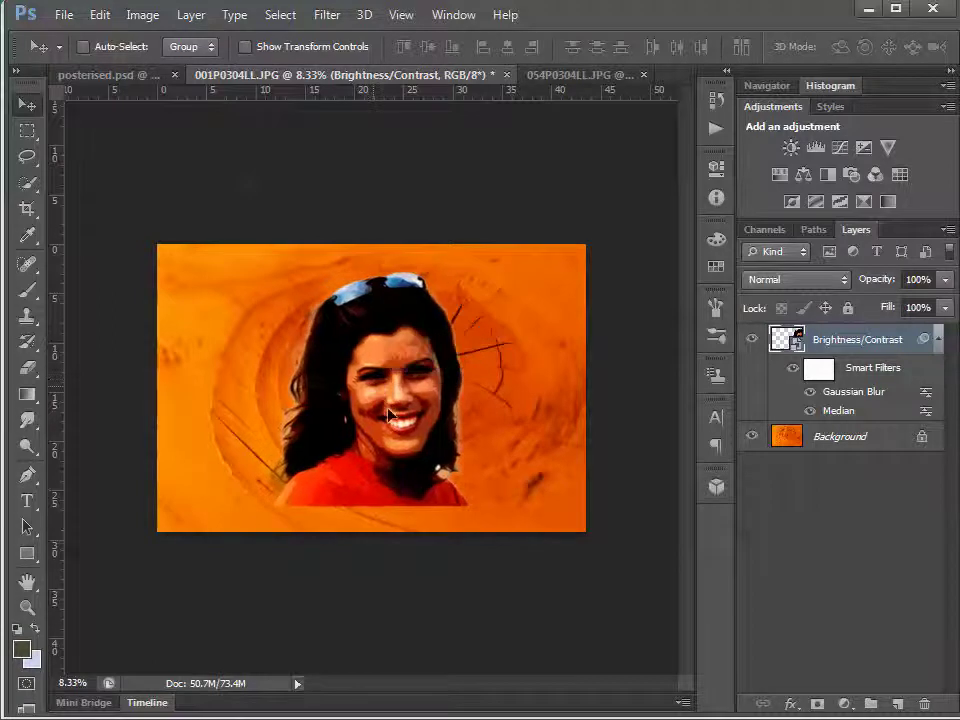
pyautogui.hotkey('ctrl', 't')
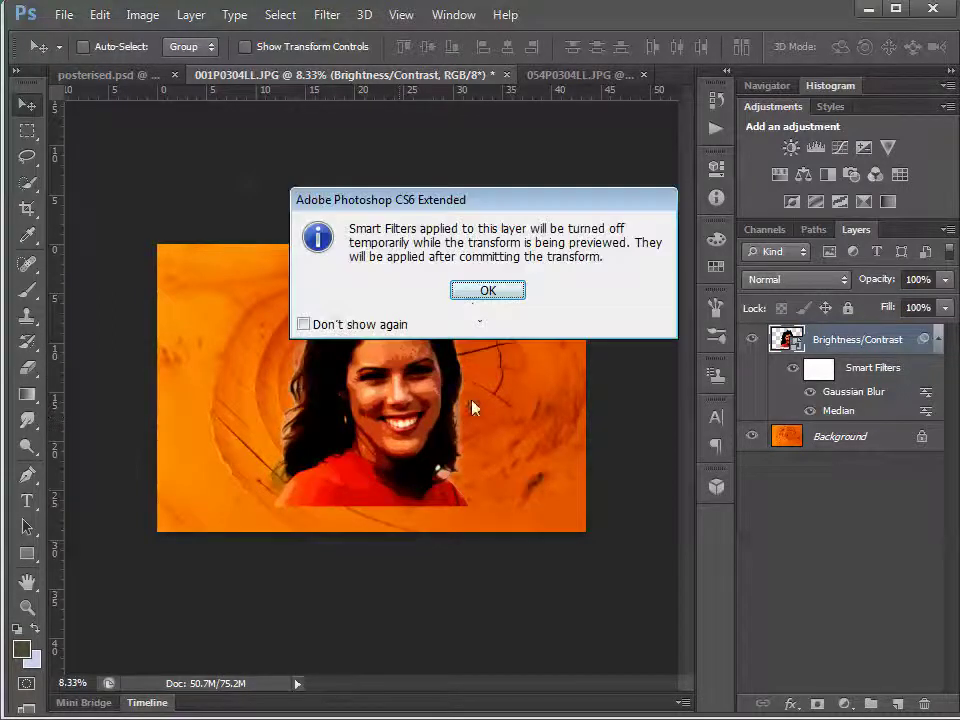
pyautogui.click(487, 290)
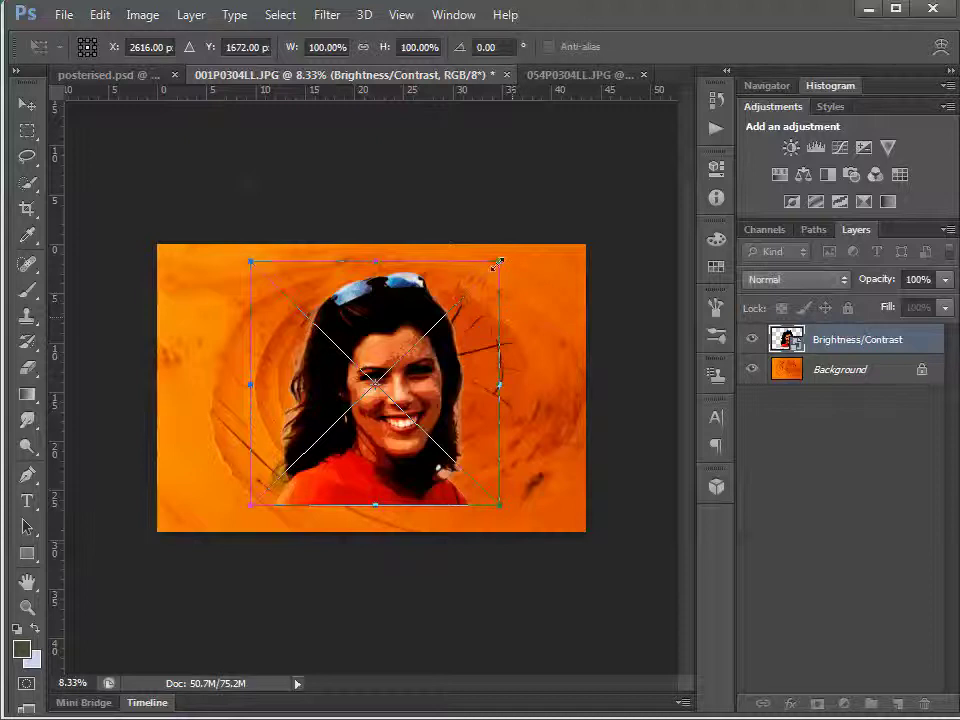
pyautogui.moveTo(497, 262); pyautogui.dragTo(530, 233)
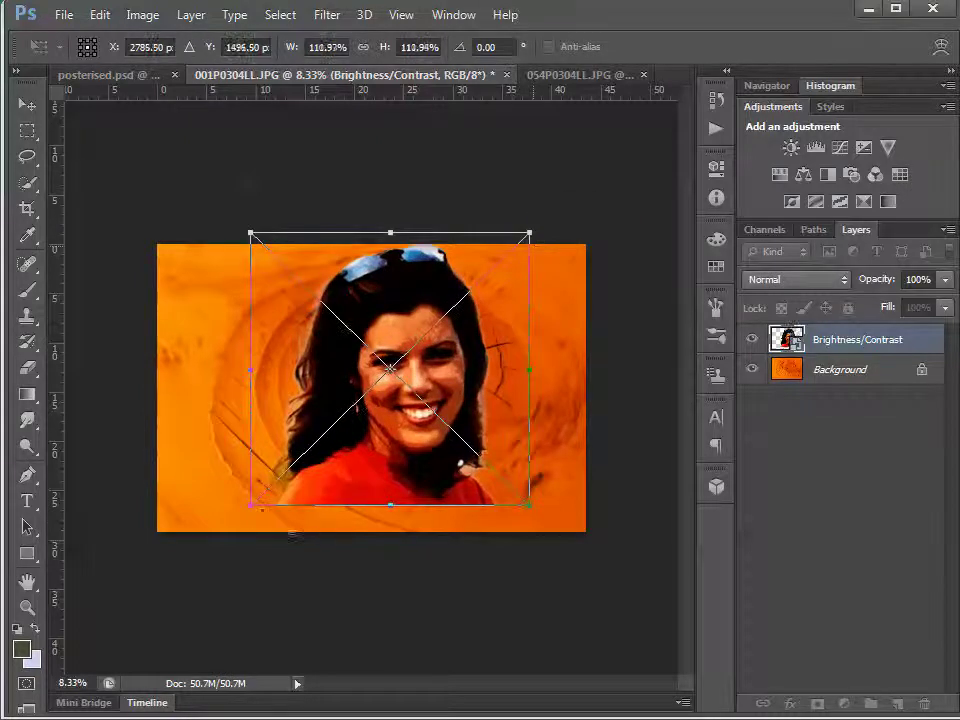
pyautogui.moveTo(251, 505); pyautogui.dragTo(220, 534)
pyautogui.doubleClick(415, 452)
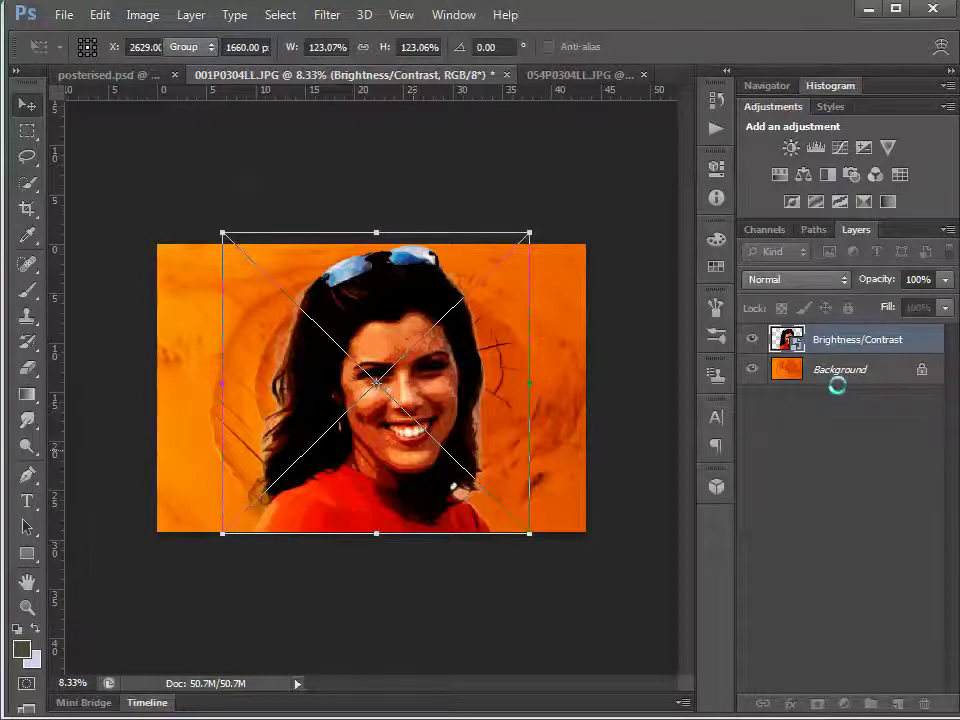
# Try to apply the Twirl distort filter to the wood-grain Background layer.
pyautogui.click(790, 438)
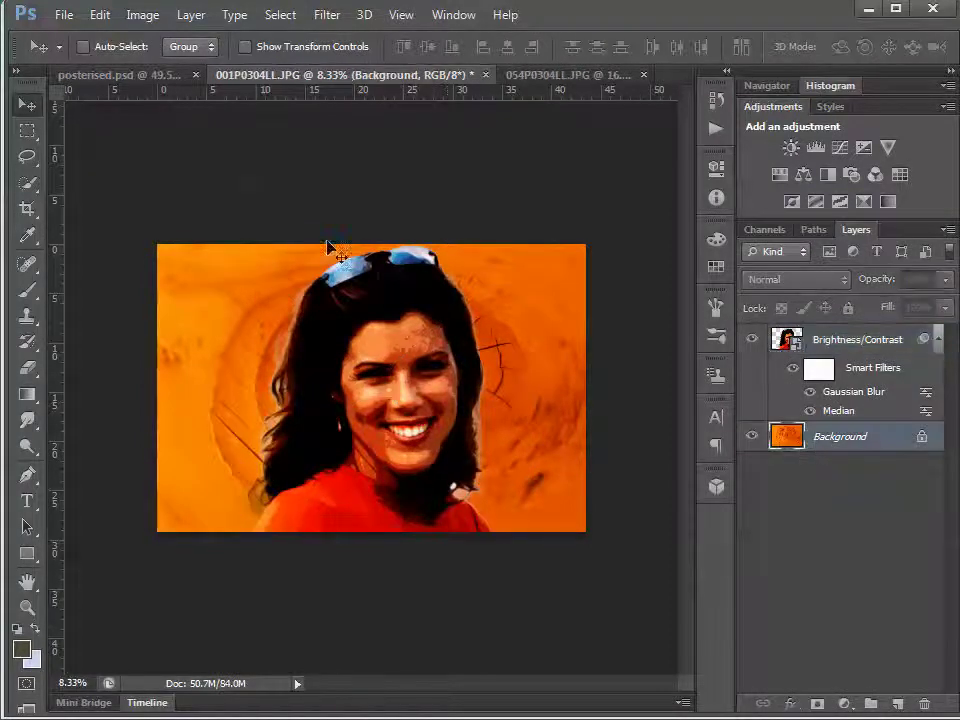
pyautogui.click(327, 15)
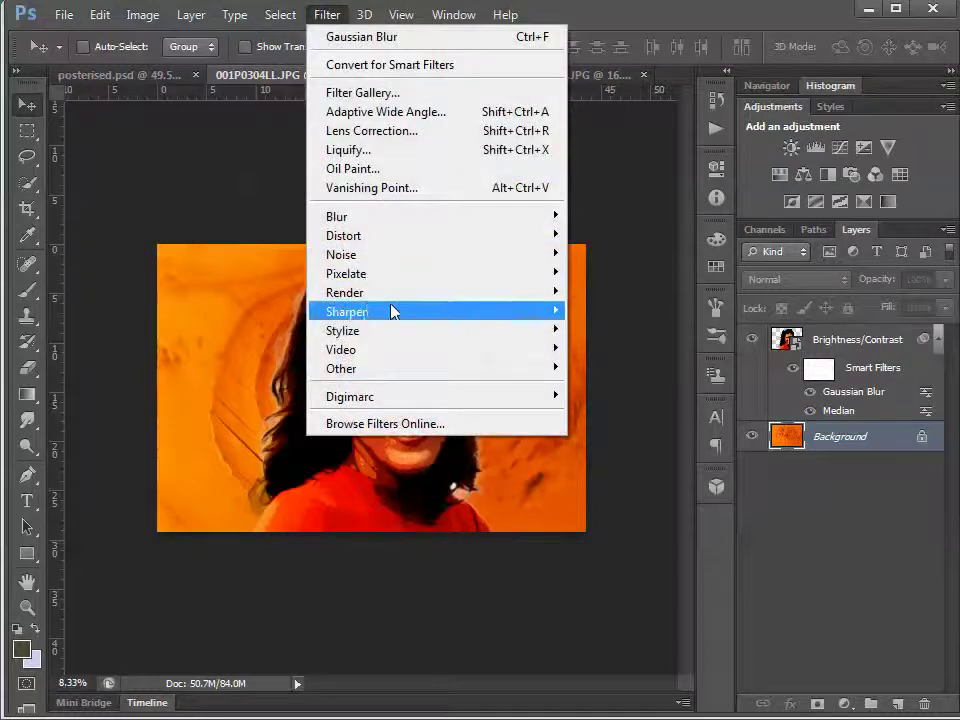
pyautogui.moveTo(368, 340)
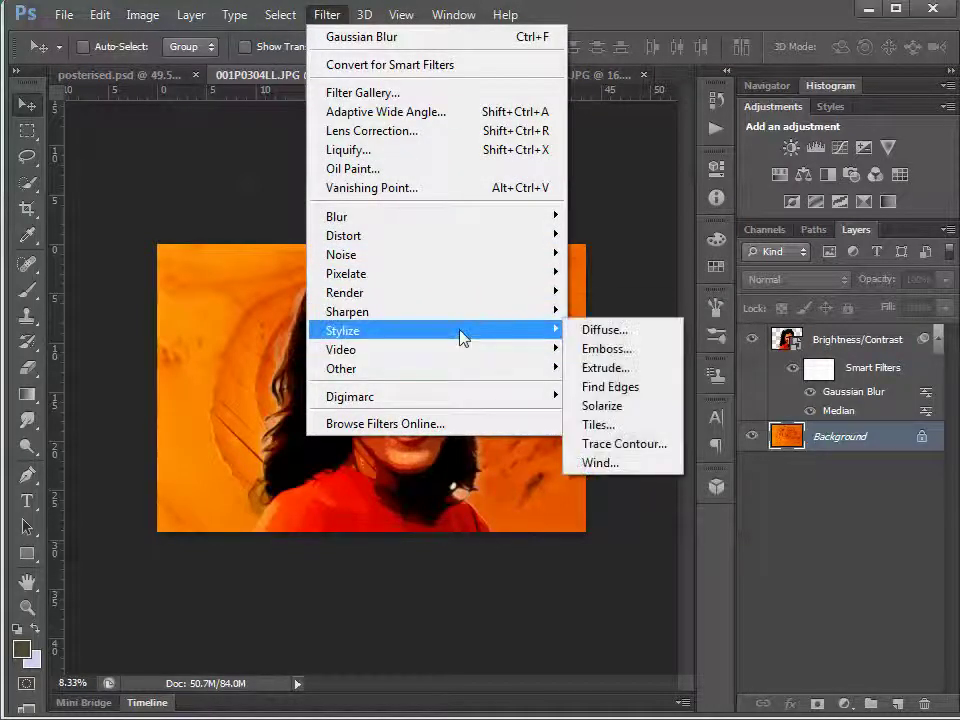
pyautogui.moveTo(413, 243)
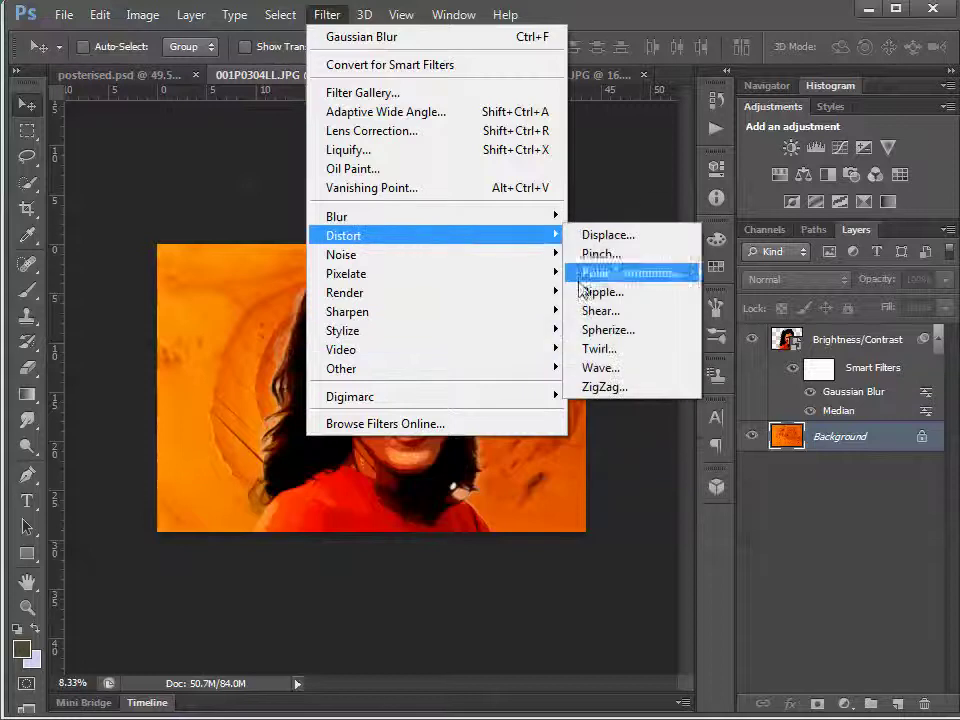
pyautogui.click(600, 349)
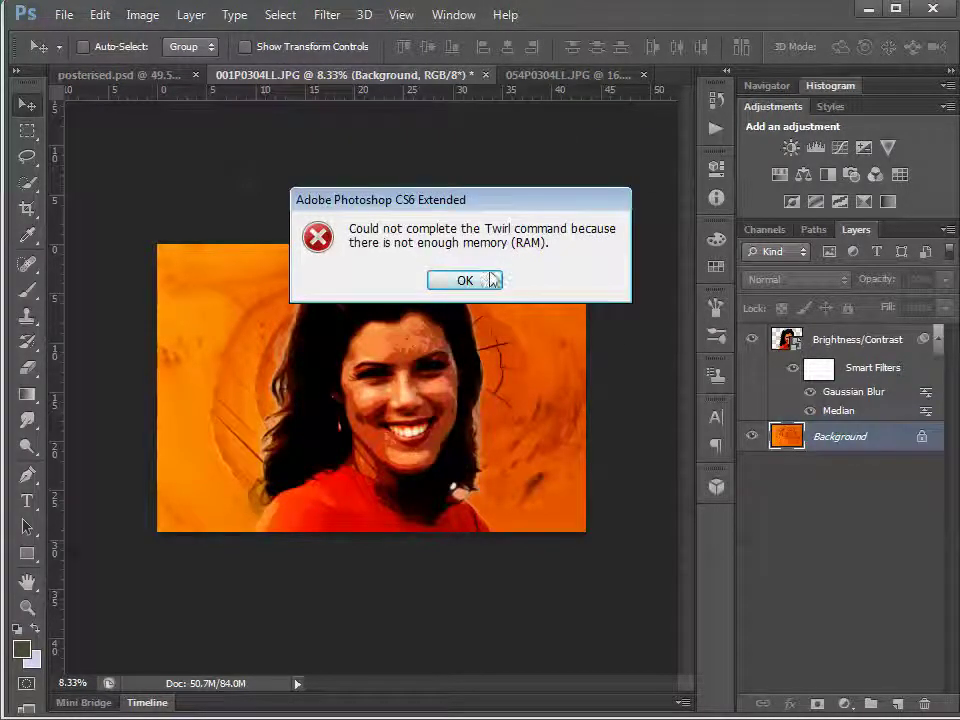
pyautogui.click(464, 282)
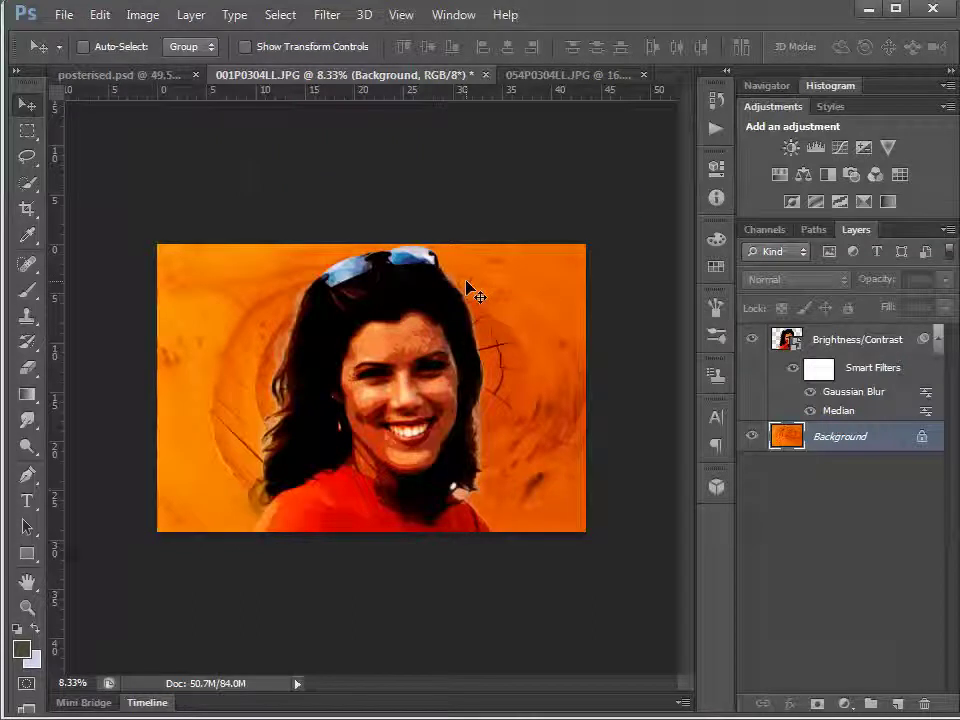
# Switch to posterised.psd to examine its swirled background behind the portrait.
pyautogui.click(111, 77)
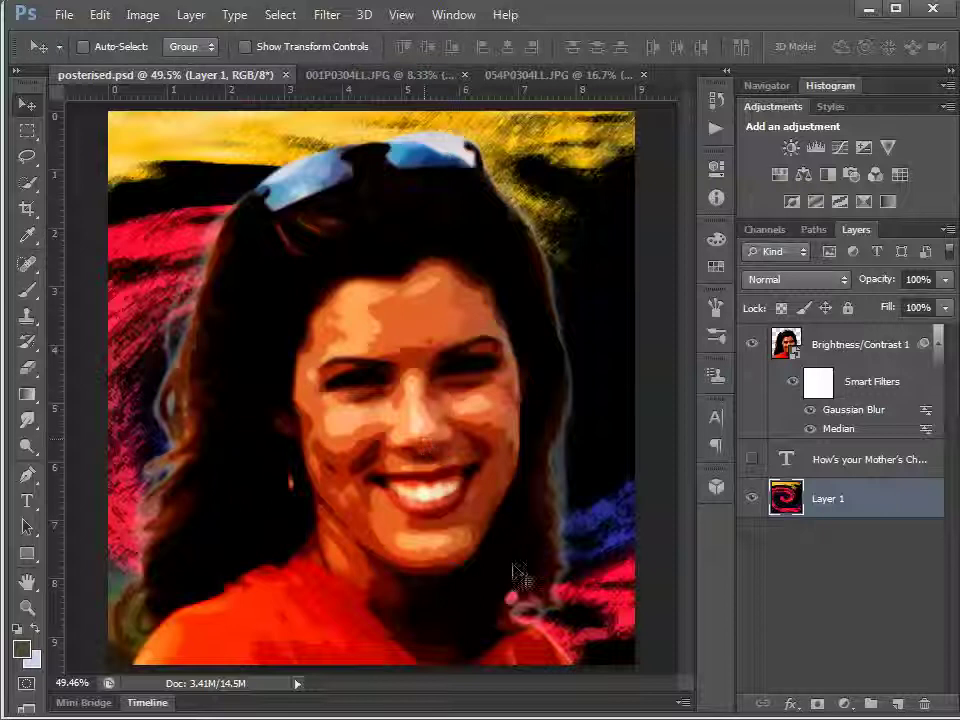